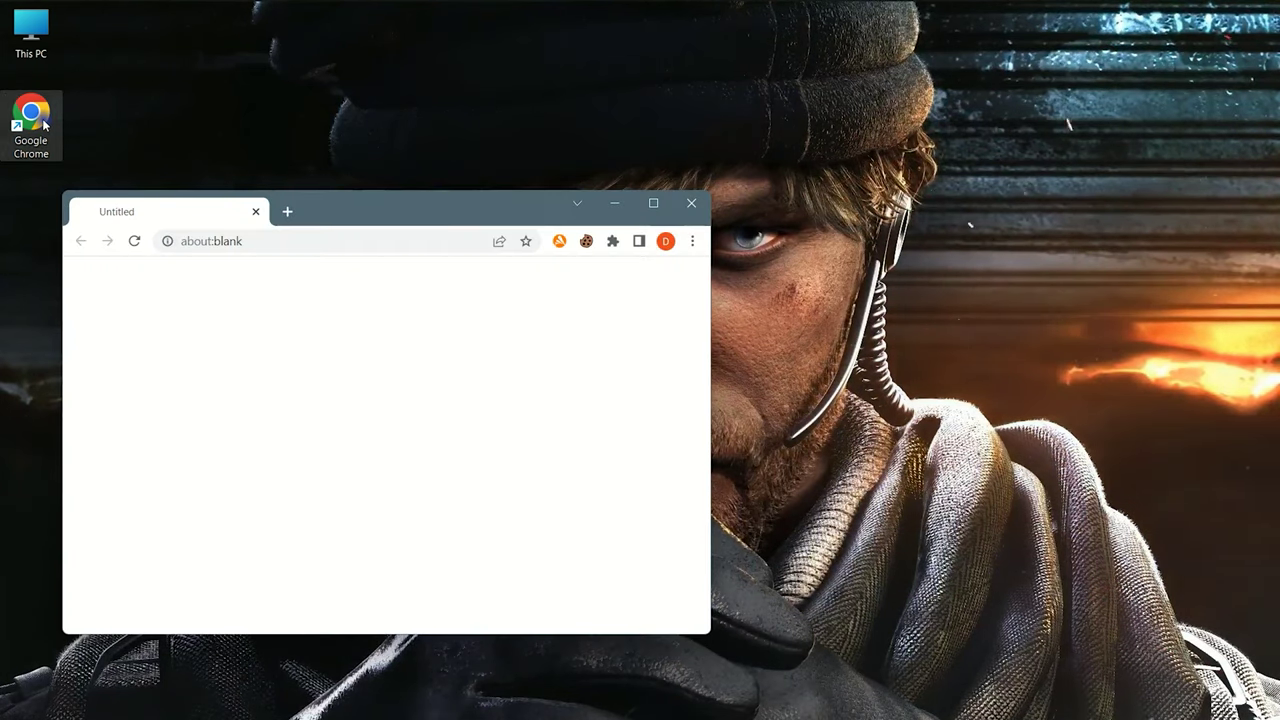
# Close and relaunch Chrome from the desktop shortcut several times, confirming it opens maximized to about:blank.
pyautogui.click(691, 203)
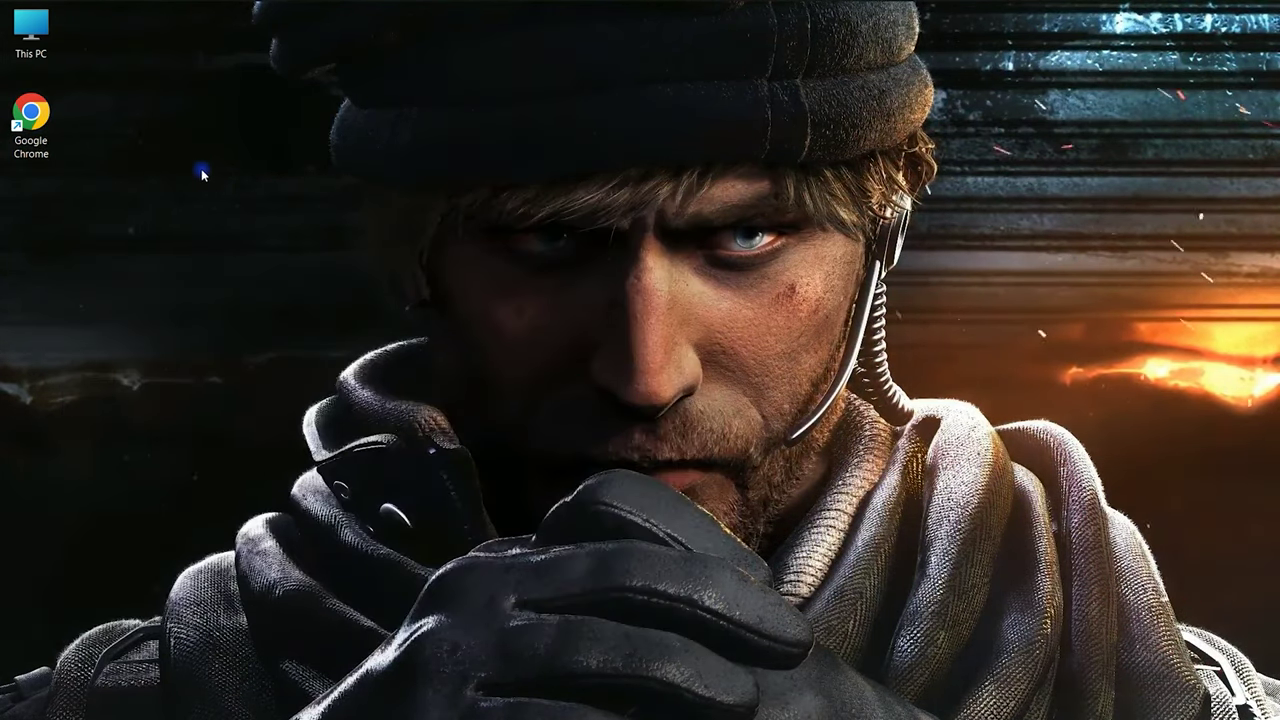
pyautogui.doubleClick(31, 118)
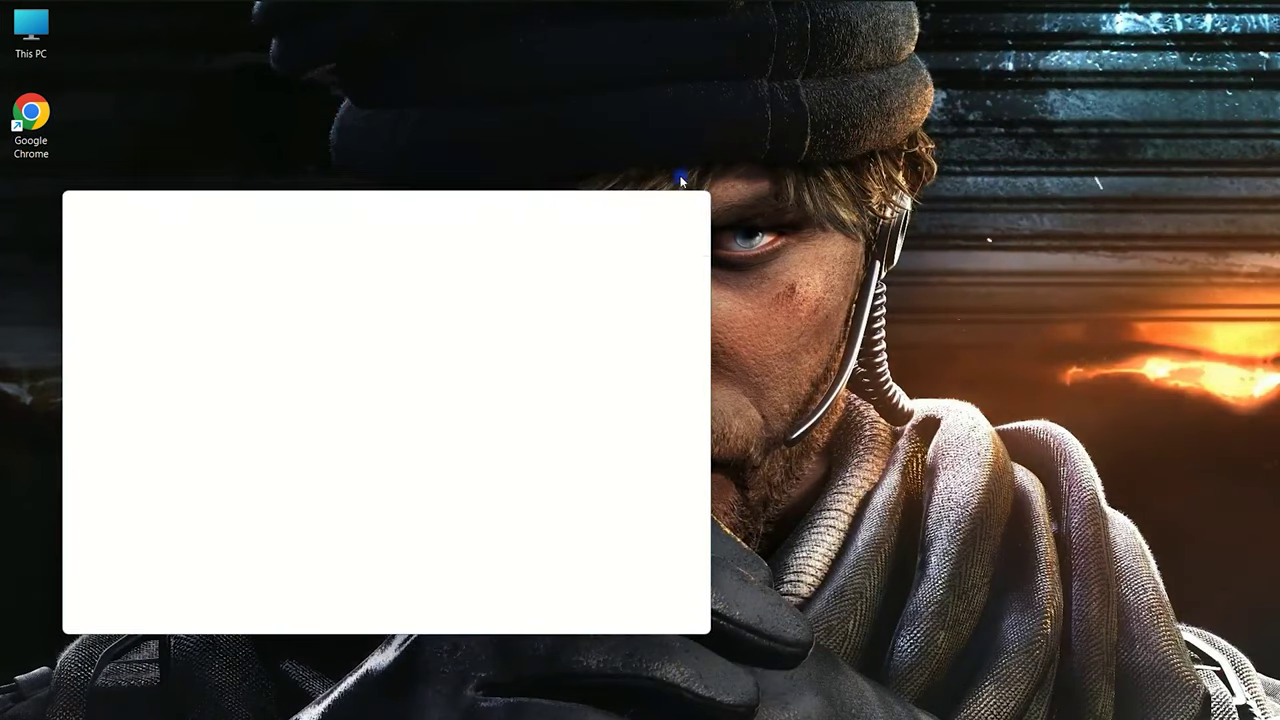
pyautogui.click(651, 200)
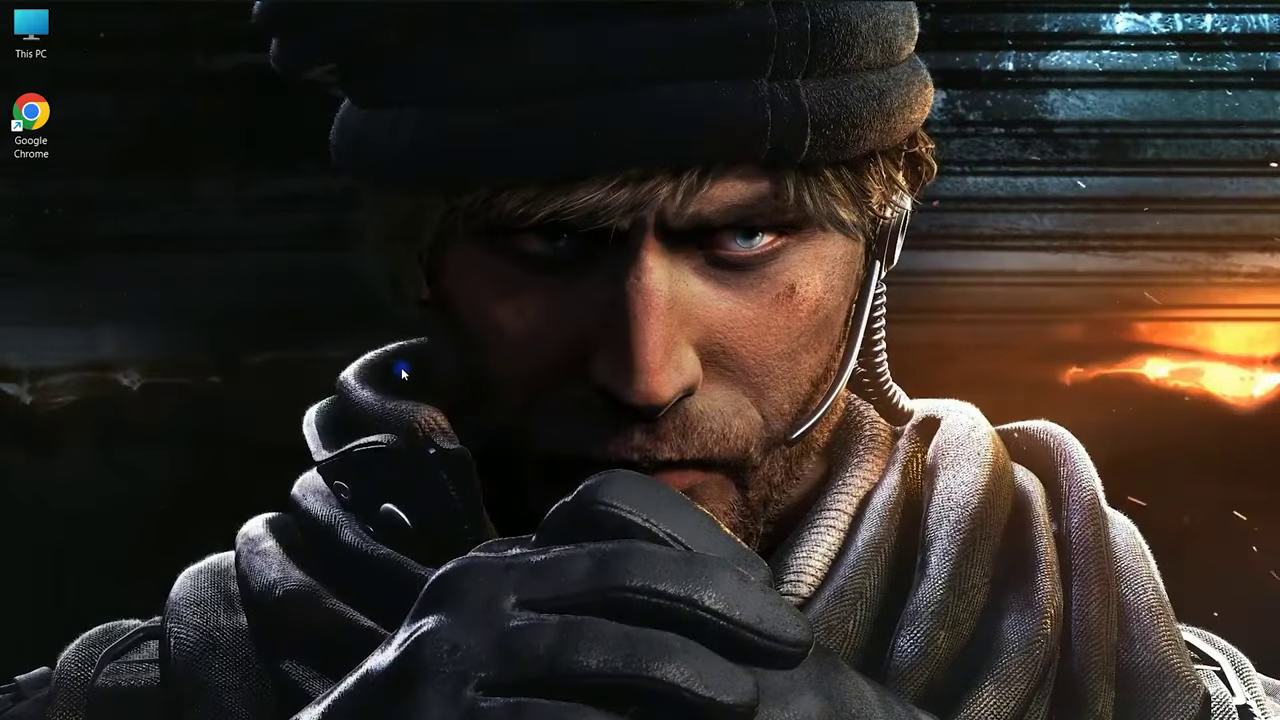
pyautogui.doubleClick(40, 130)
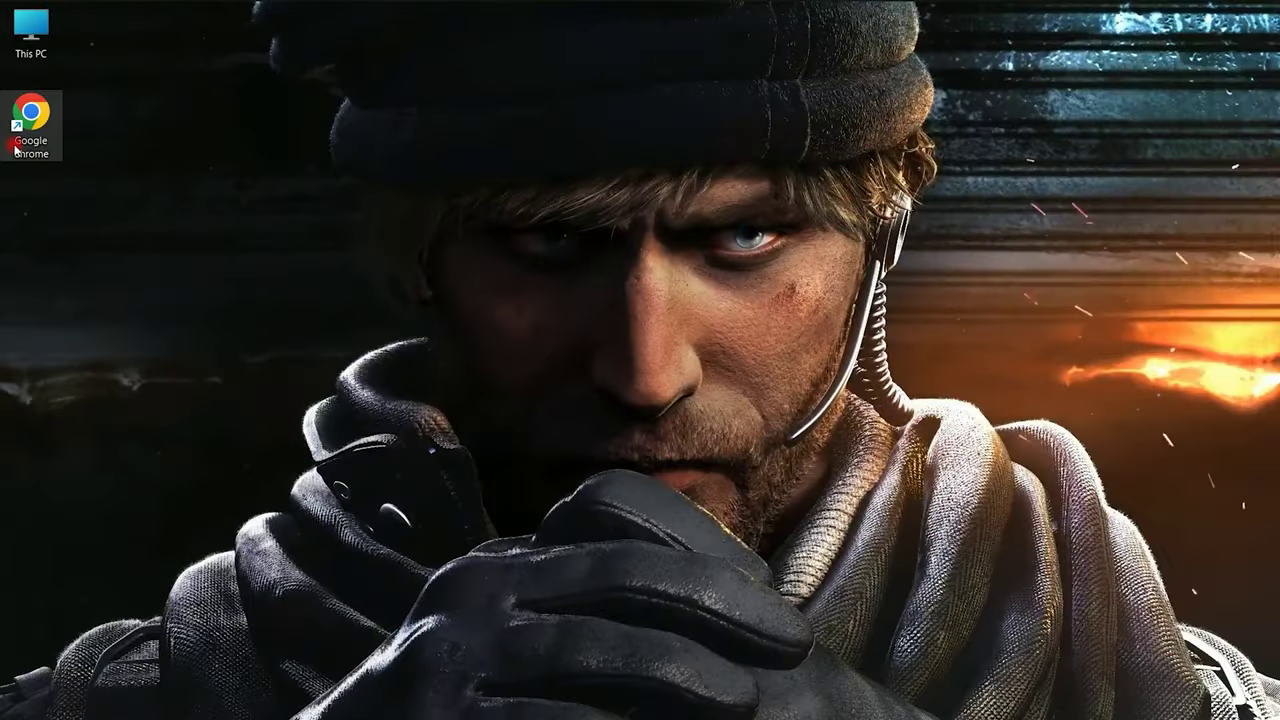
pyautogui.doubleClick(14, 147)
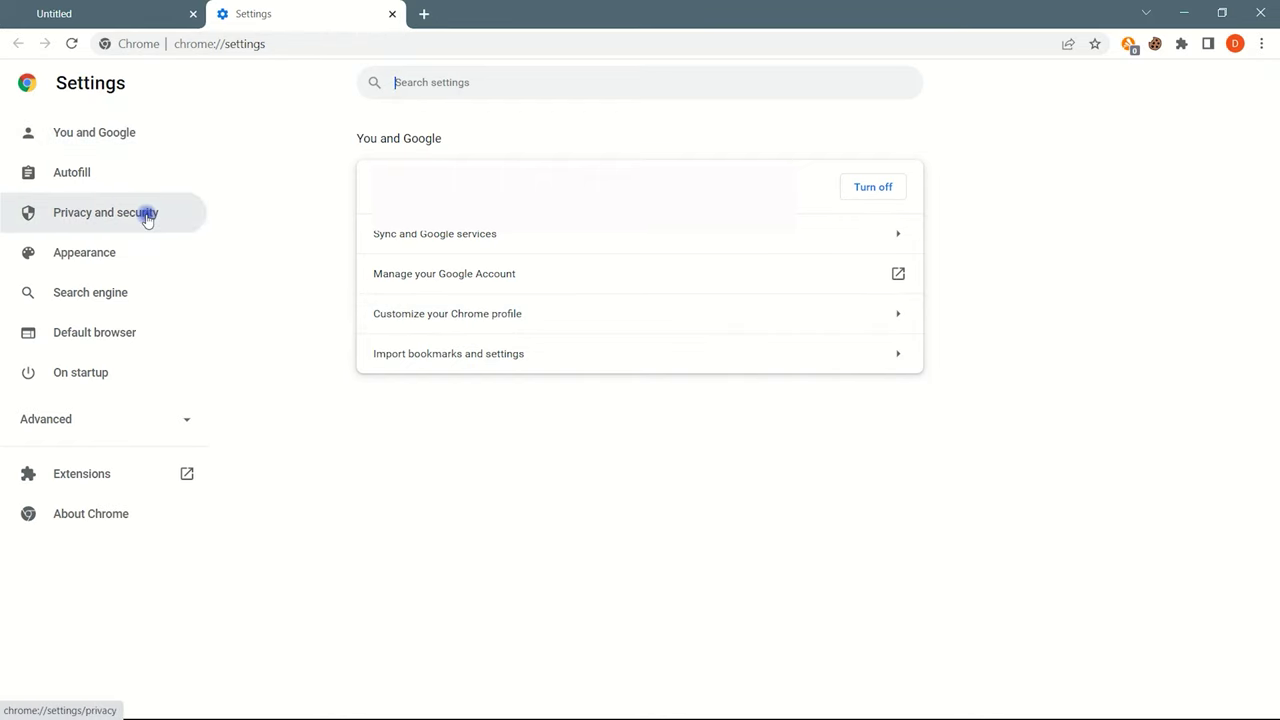
# Go to the Privacy and security section of Chrome Settings.
pyautogui.click(90, 220)
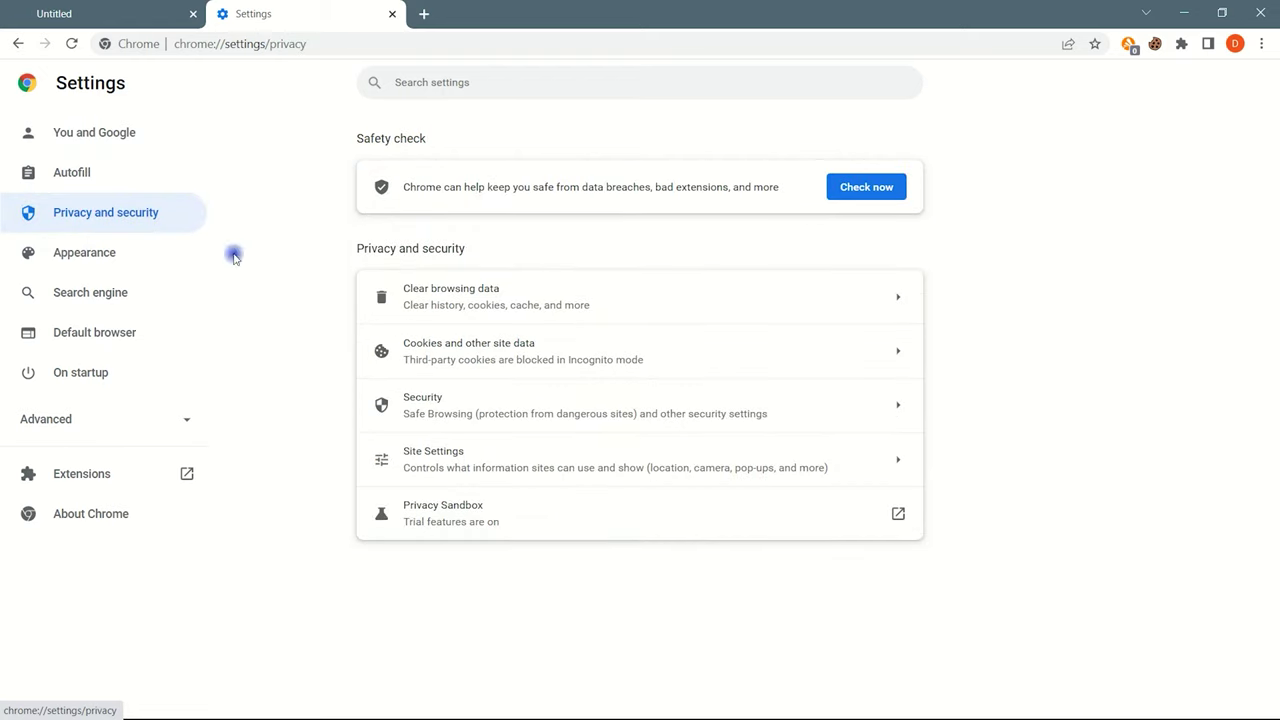
# Clear only cached images and files for all time, keeping history, cookies and passwords.
pyautogui.click(622, 314)
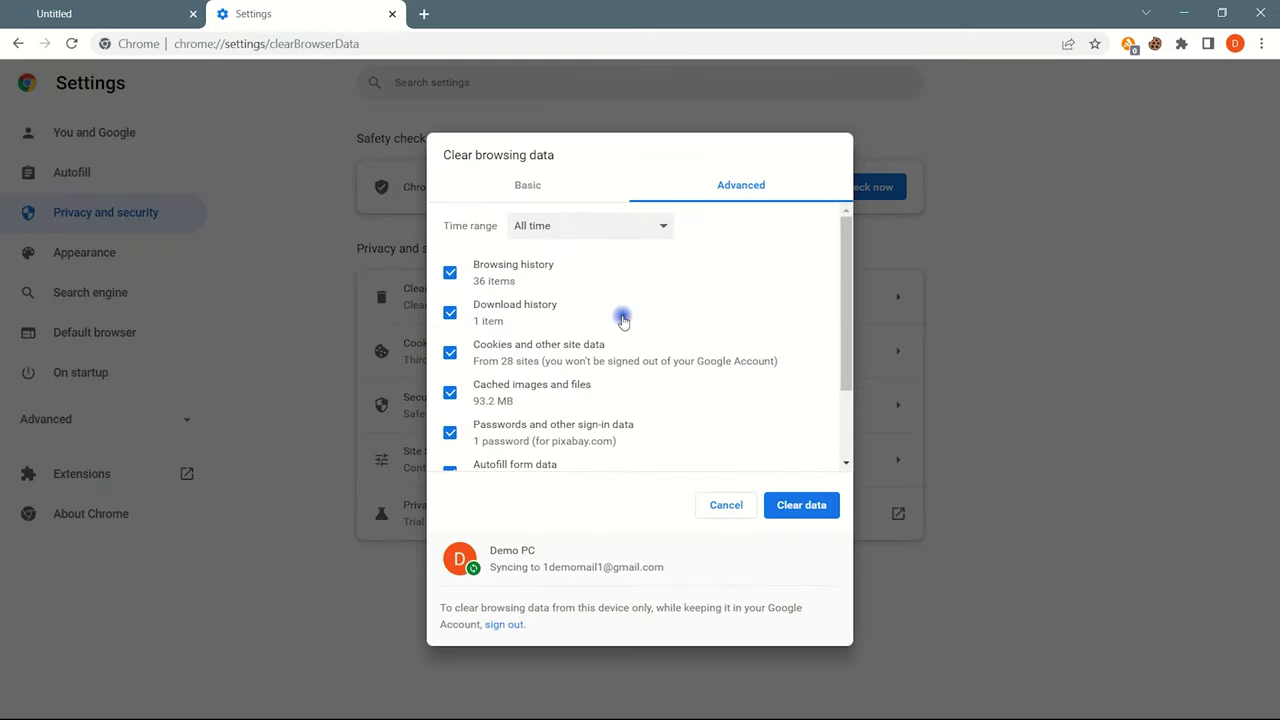
pyautogui.scroll(-2, 622, 318)
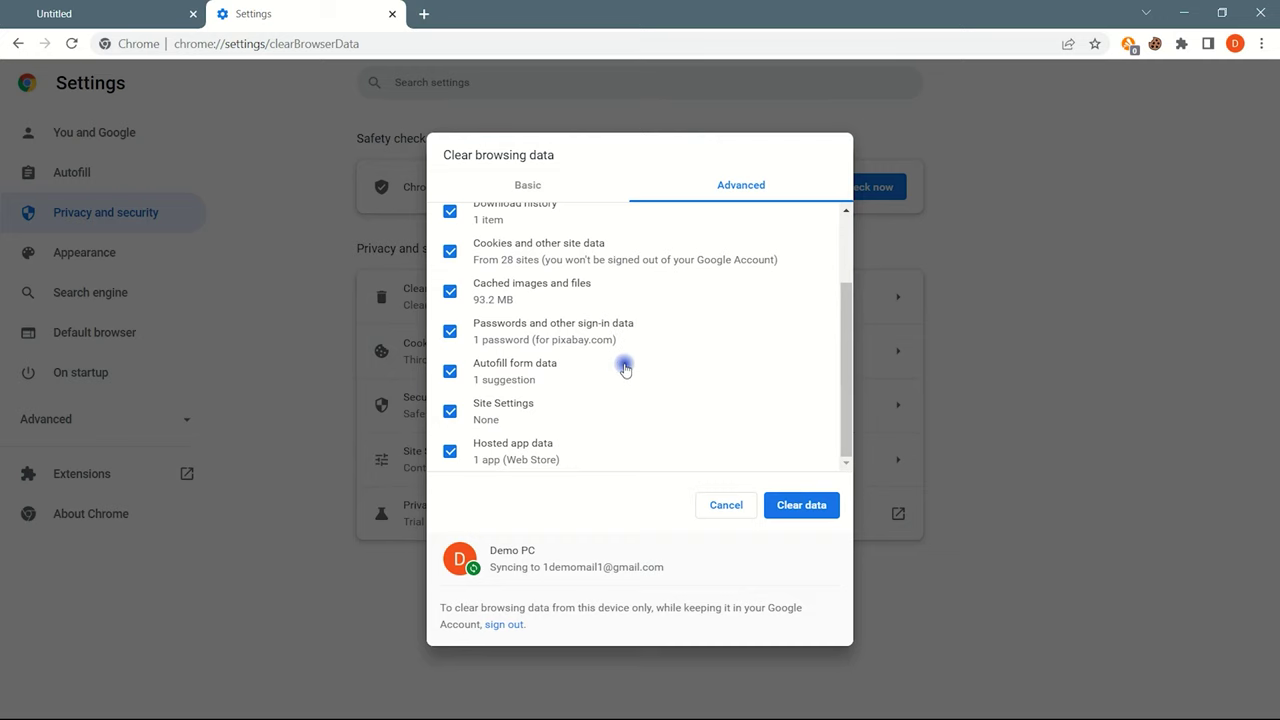
pyautogui.scroll(2, 624, 369)
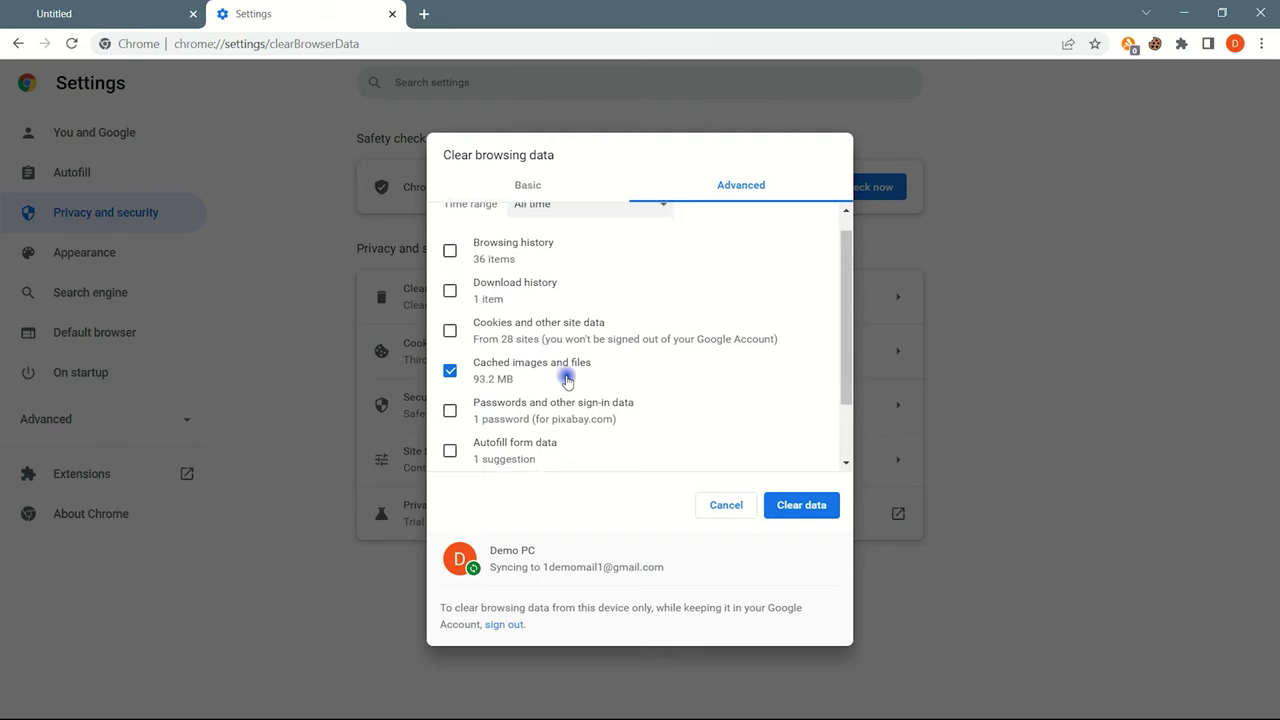
pyautogui.scroll(-2, 510, 405)
pyautogui.scroll(2, 529, 412)
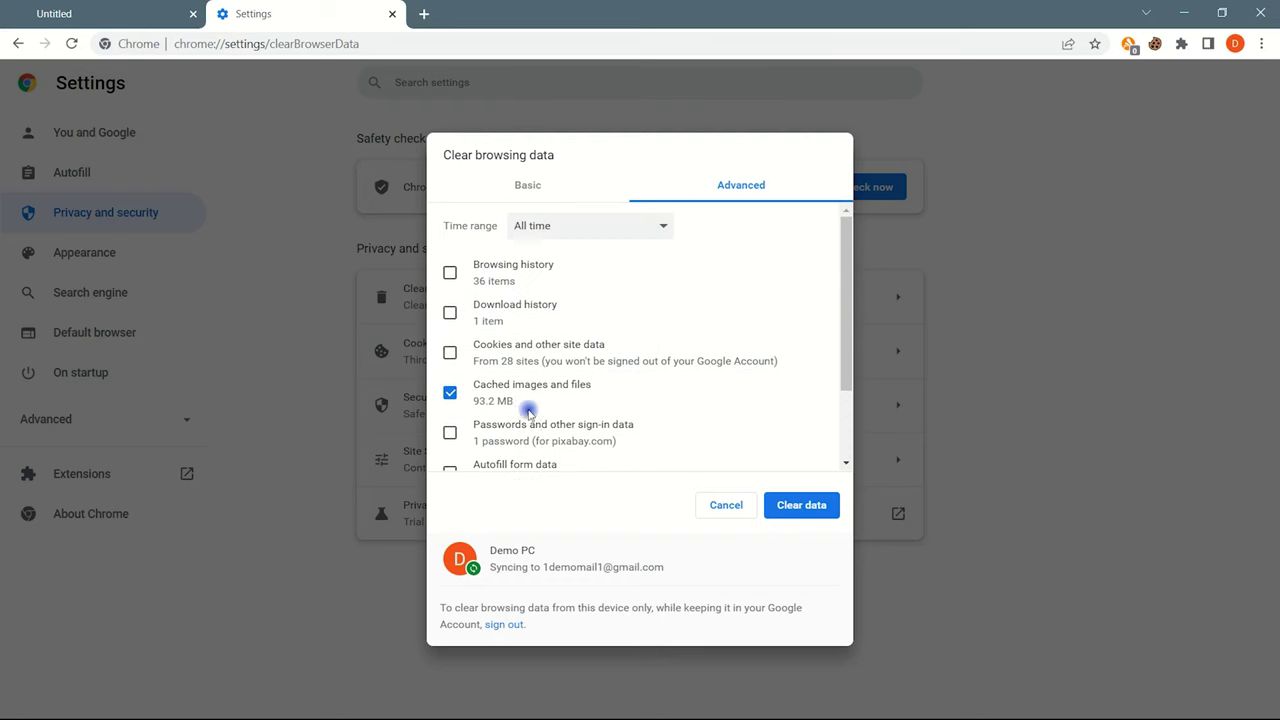
pyautogui.click(822, 508)
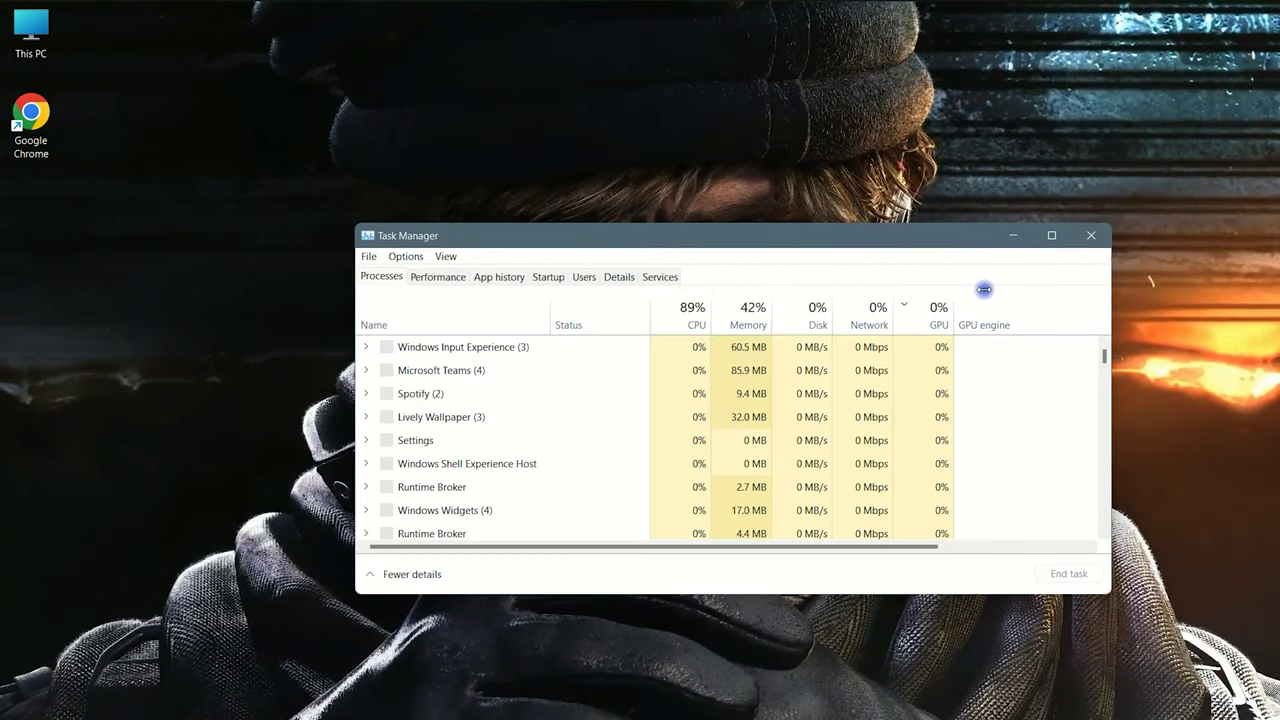
# Maximize Task Manager and scroll down the process list to Google Chrome.
pyautogui.moveTo(984, 289); pyautogui.dragTo(857, 280)
pyautogui.moveTo(731, 240); pyautogui.dragTo(539, 53)
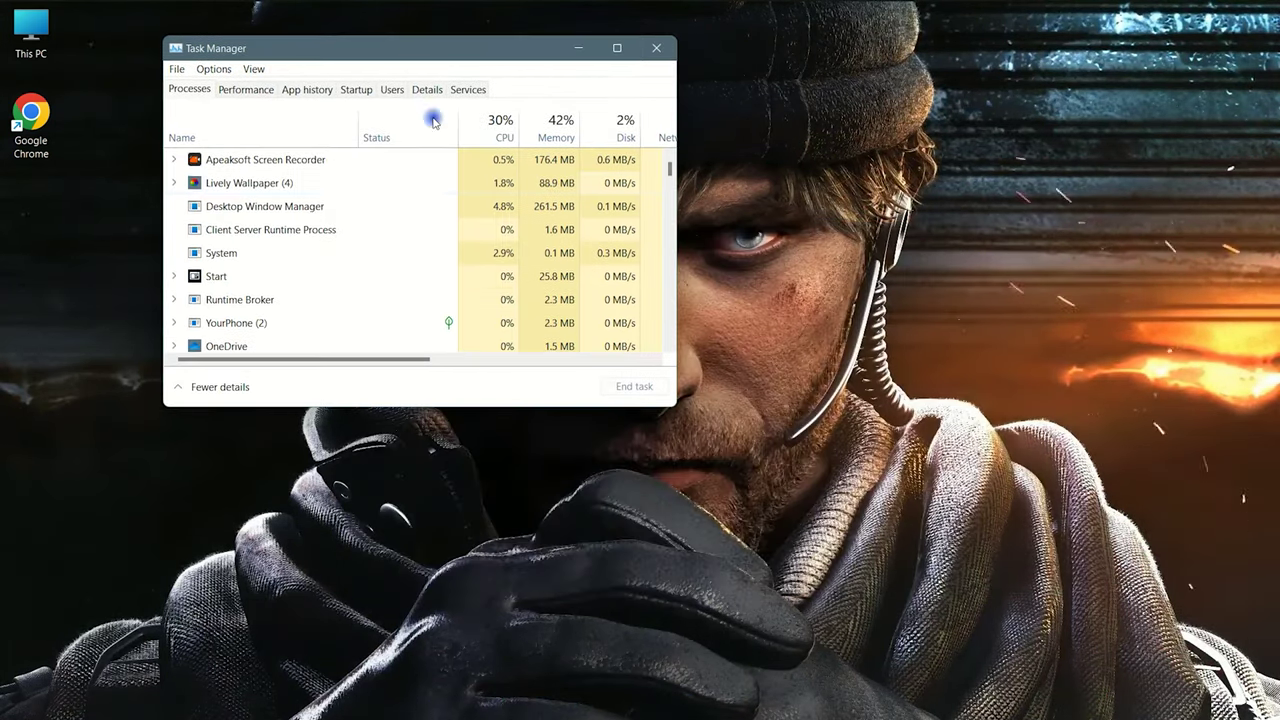
pyautogui.click(618, 47)
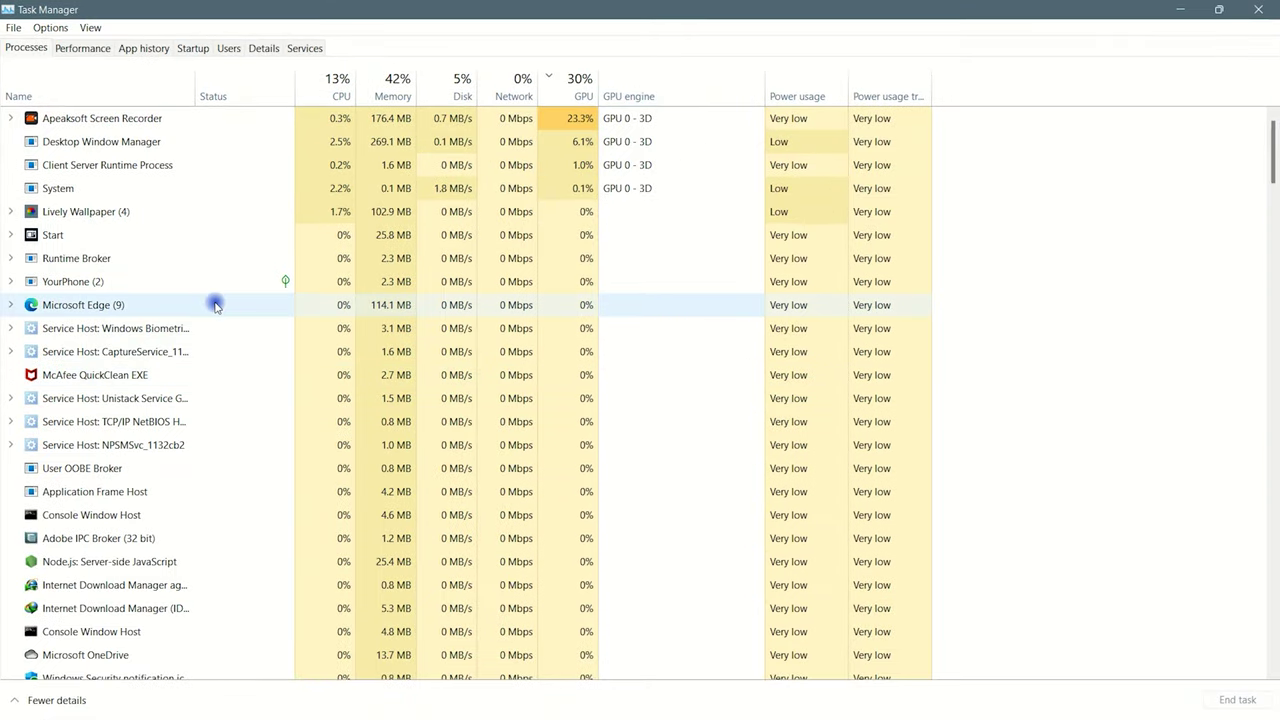
pyautogui.scroll(-1, 215, 306)
pyautogui.scroll(-1, 215, 306)
pyautogui.scroll(-1, 215, 306)
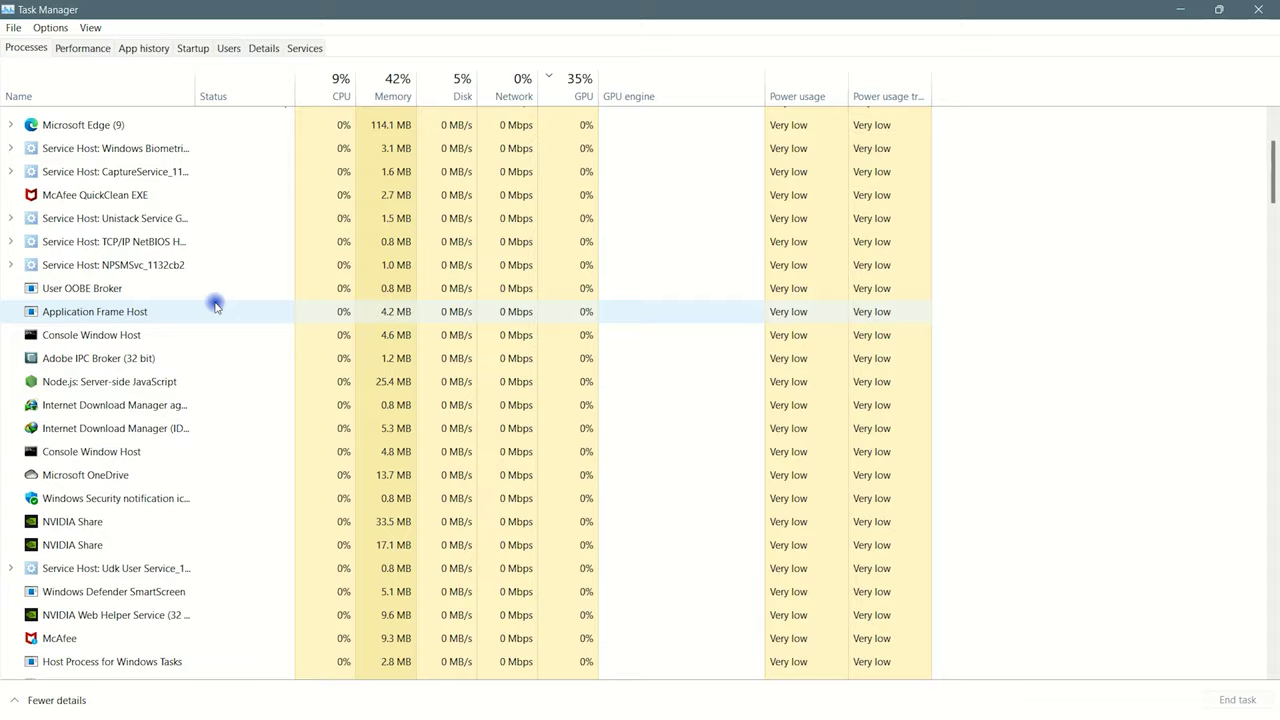
pyautogui.scroll(-2, 215, 306)
pyautogui.scroll(-3, 215, 306)
pyautogui.scroll(-2, 215, 306)
pyautogui.scroll(-2, 215, 306)
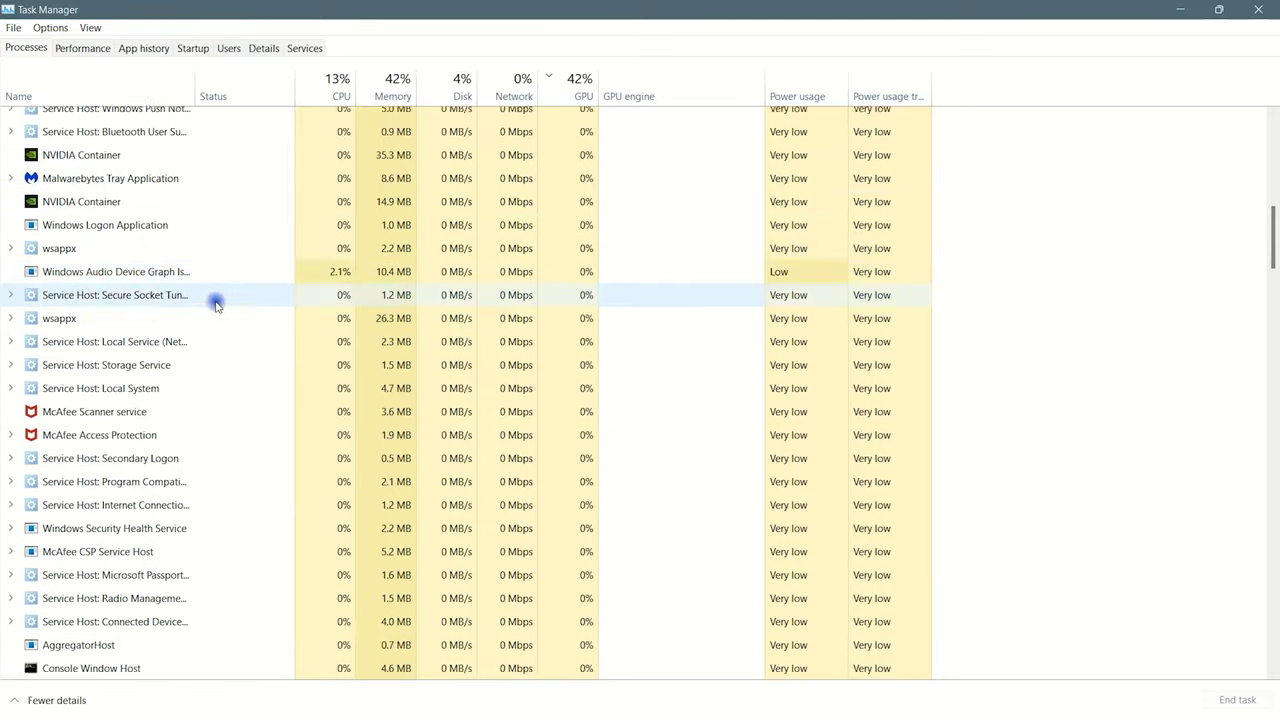
pyautogui.scroll(-3, 218, 300)
pyautogui.scroll(-3, 219, 298)
pyautogui.scroll(-5, 219, 298)
pyautogui.scroll(-2, 219, 295)
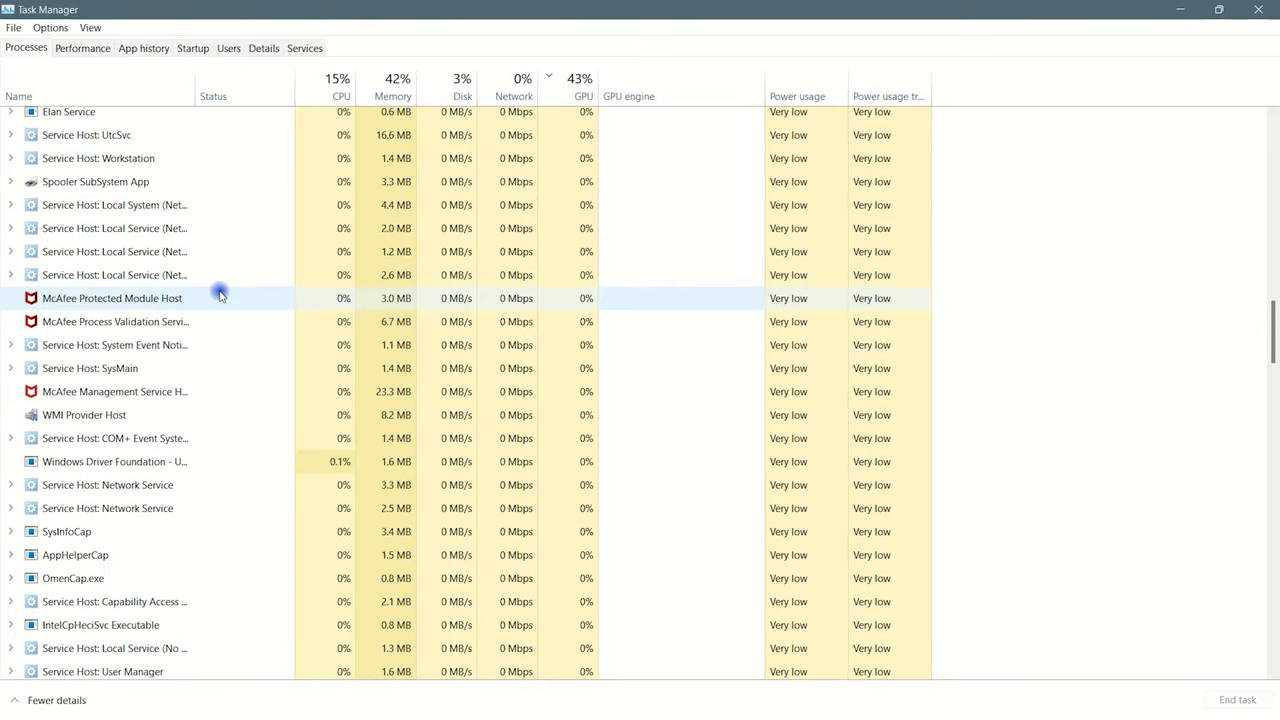
pyautogui.scroll(-4, 220, 291)
pyautogui.scroll(-3, 220, 291)
pyautogui.scroll(-4, 220, 291)
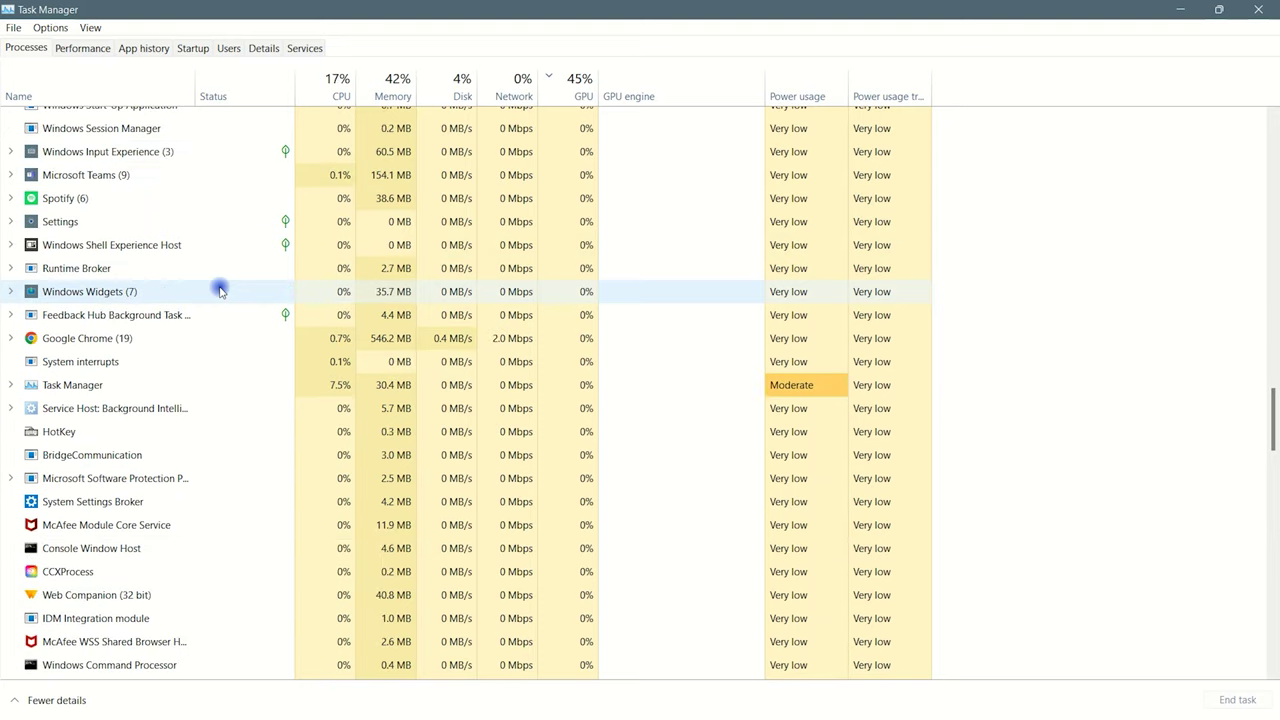
# End the Google Chrome task and dismiss the leftover process's menu.
pyautogui.rightClick(91, 343)
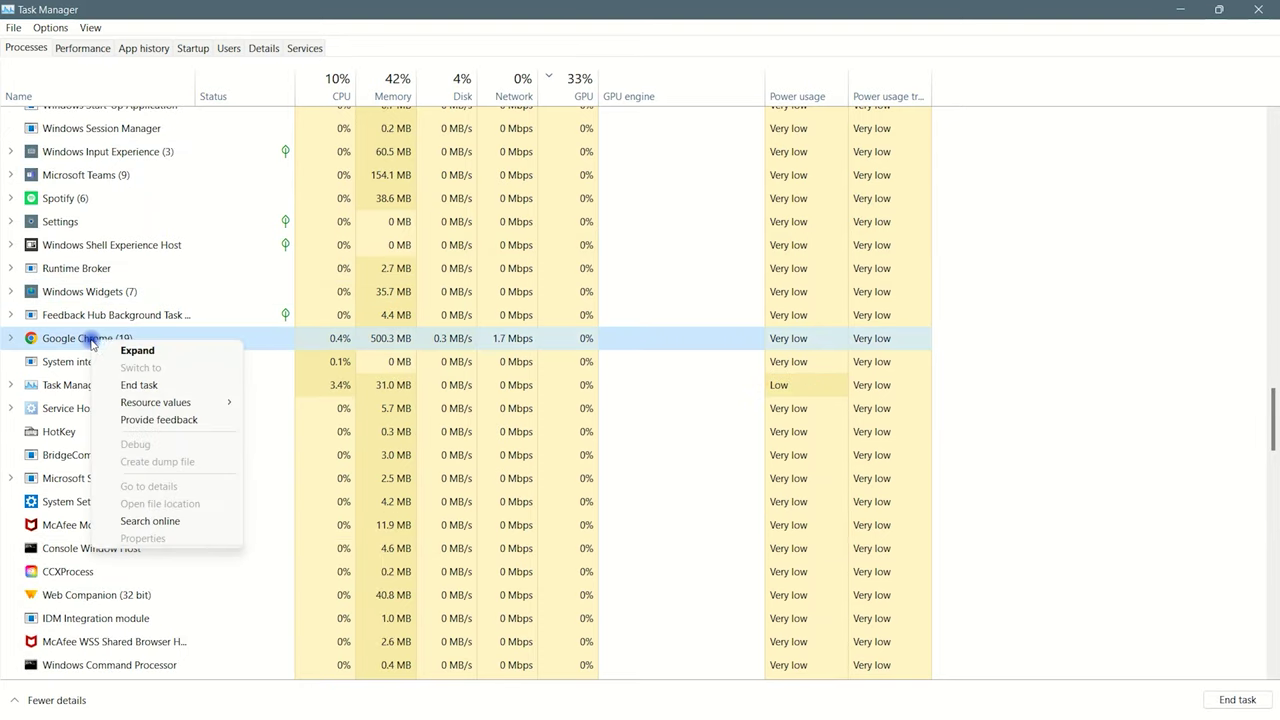
pyautogui.click(134, 385)
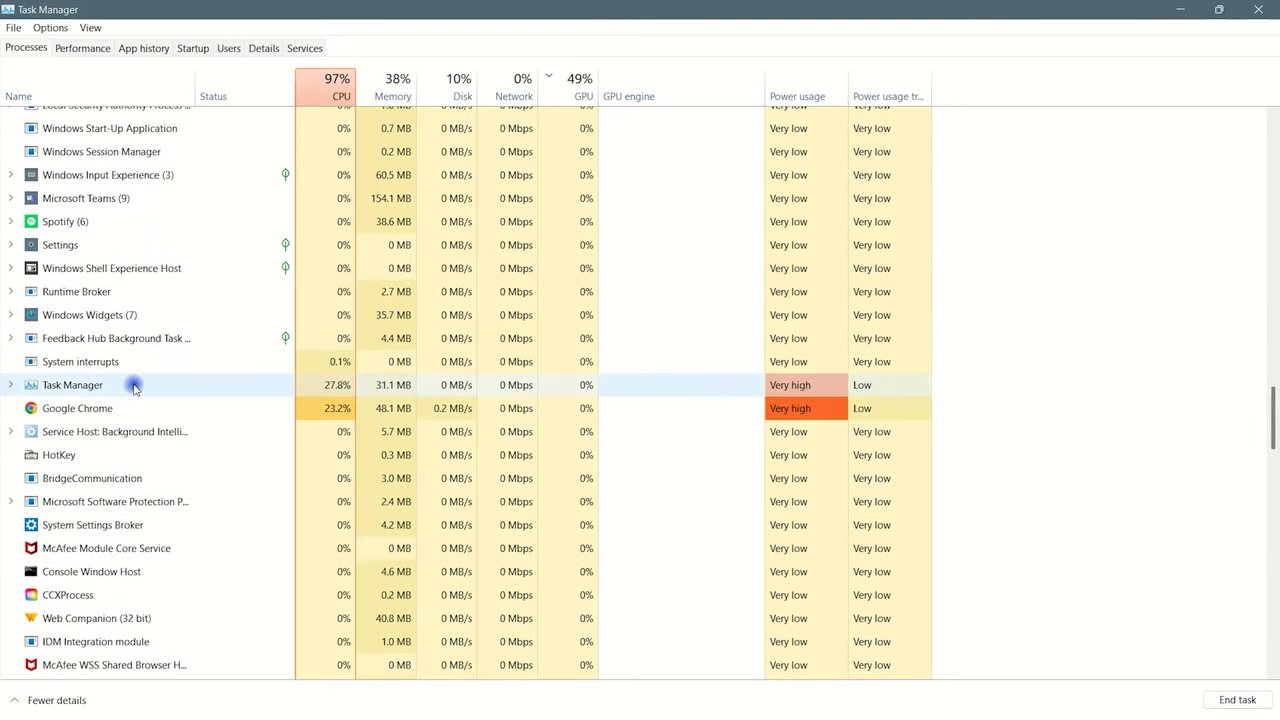
pyautogui.rightClick(112, 414)
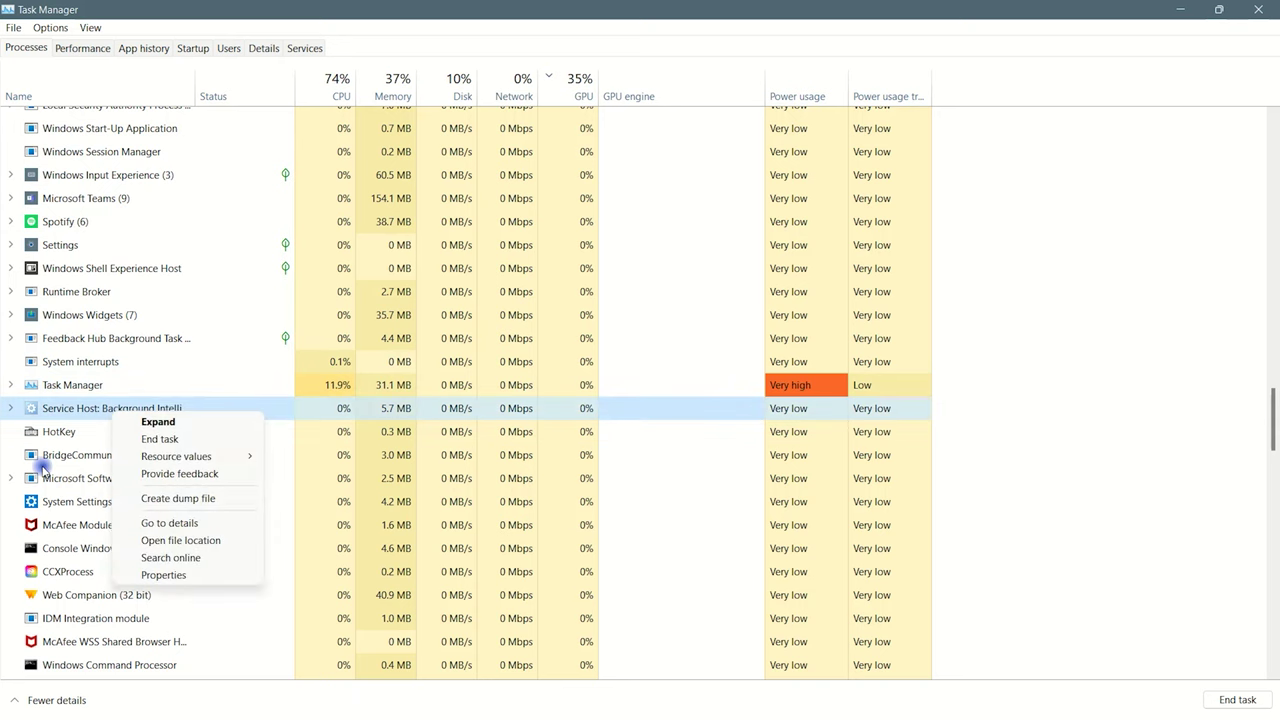
pyautogui.click(88, 365)
pyautogui.scroll(-1, 214, 322)
pyautogui.scroll(-1, 214, 322)
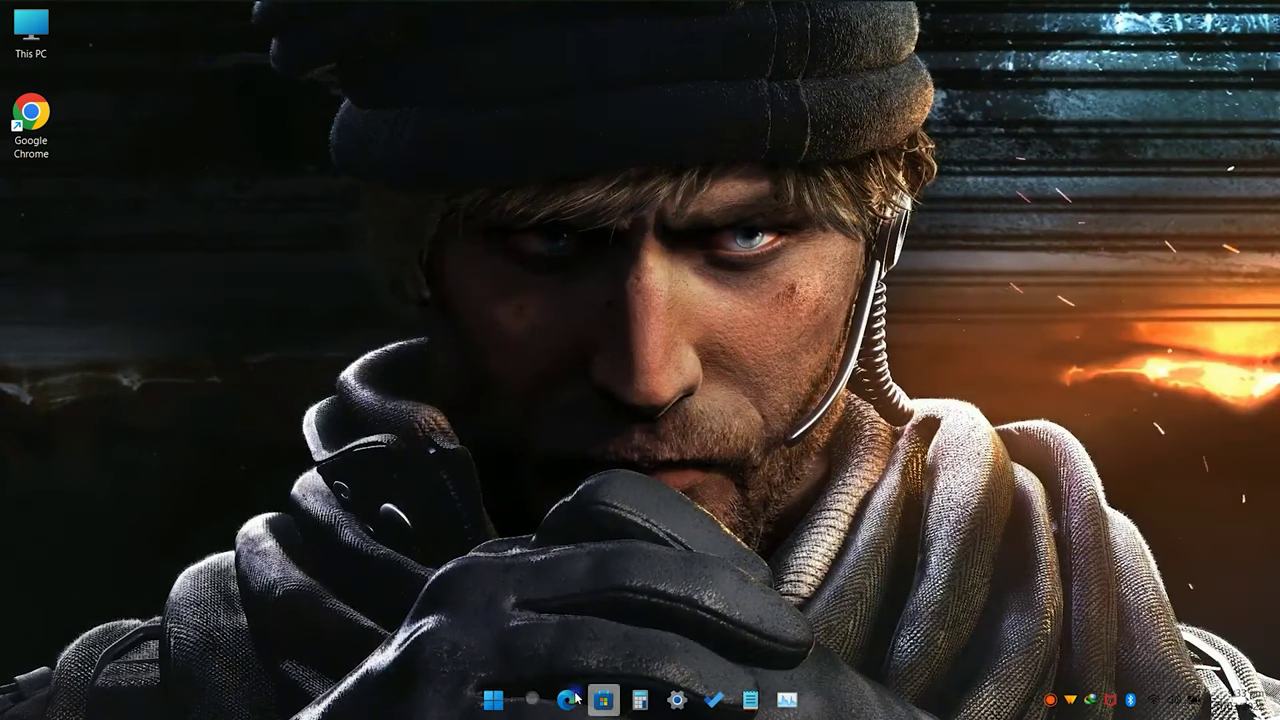
# Launch Microsoft Edge and load chemtable.com.
pyautogui.click(566, 699)
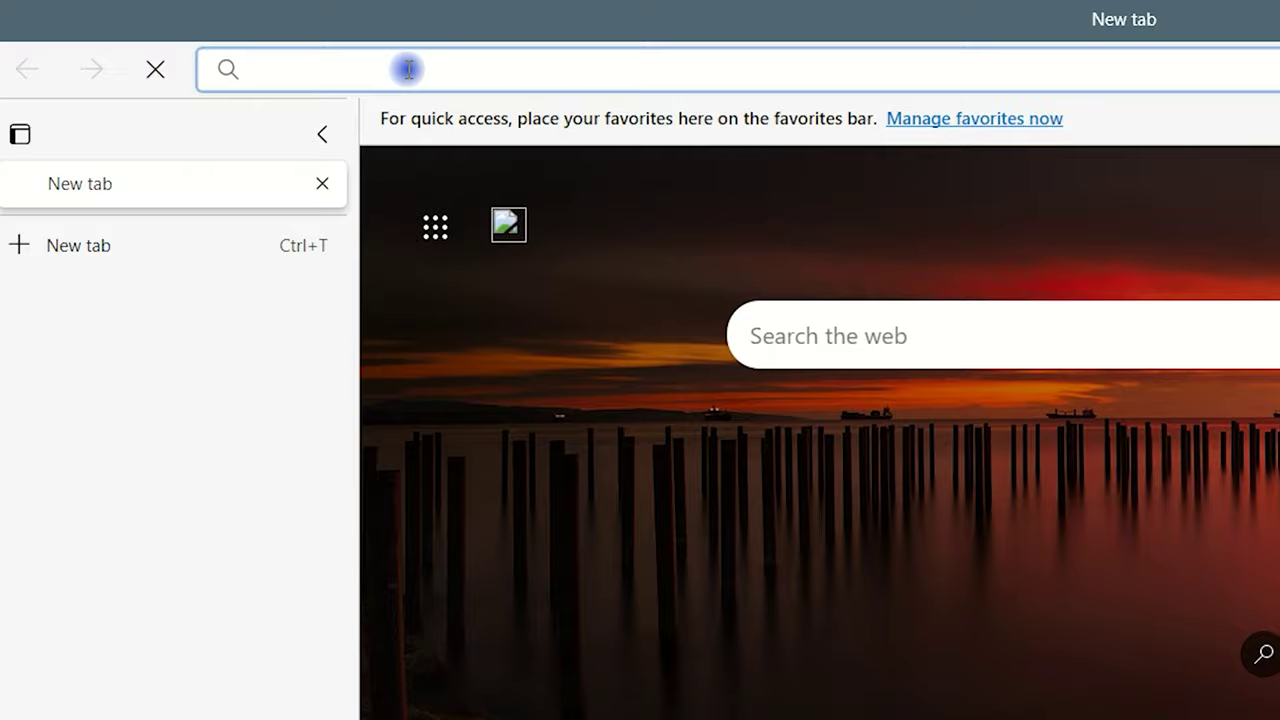
pyautogui.write('chem')
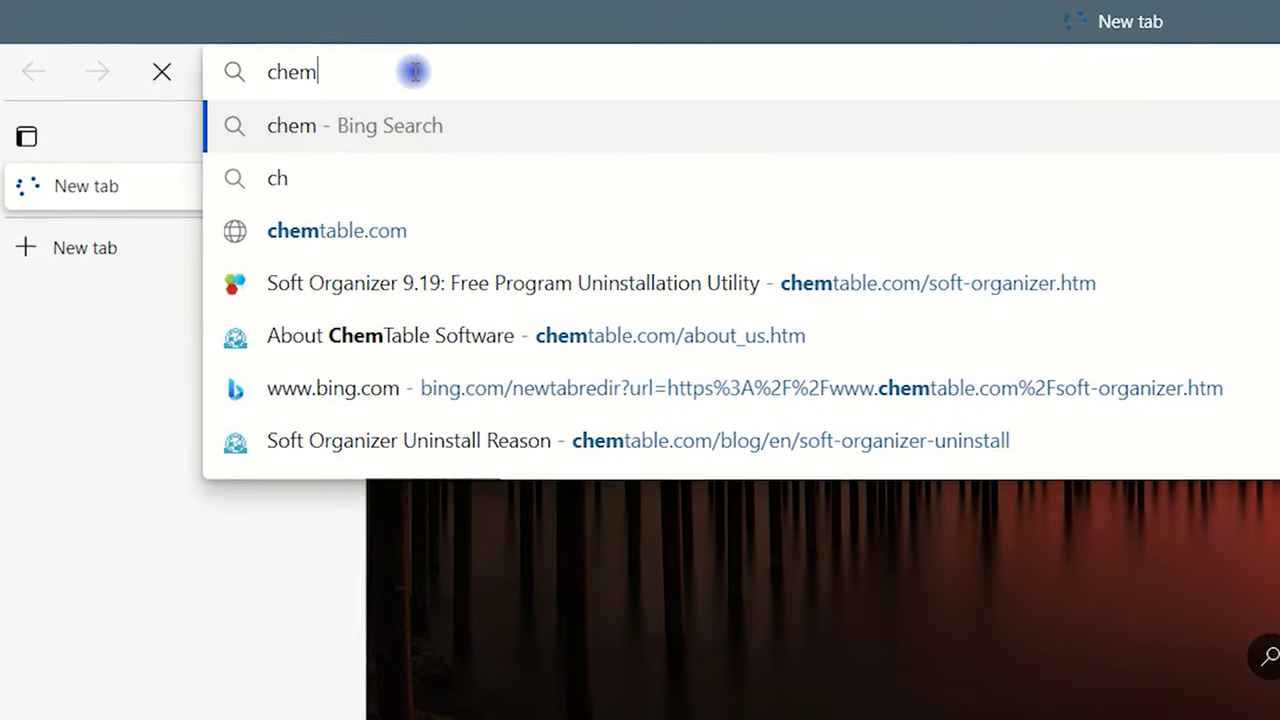
pyautogui.write('table.')
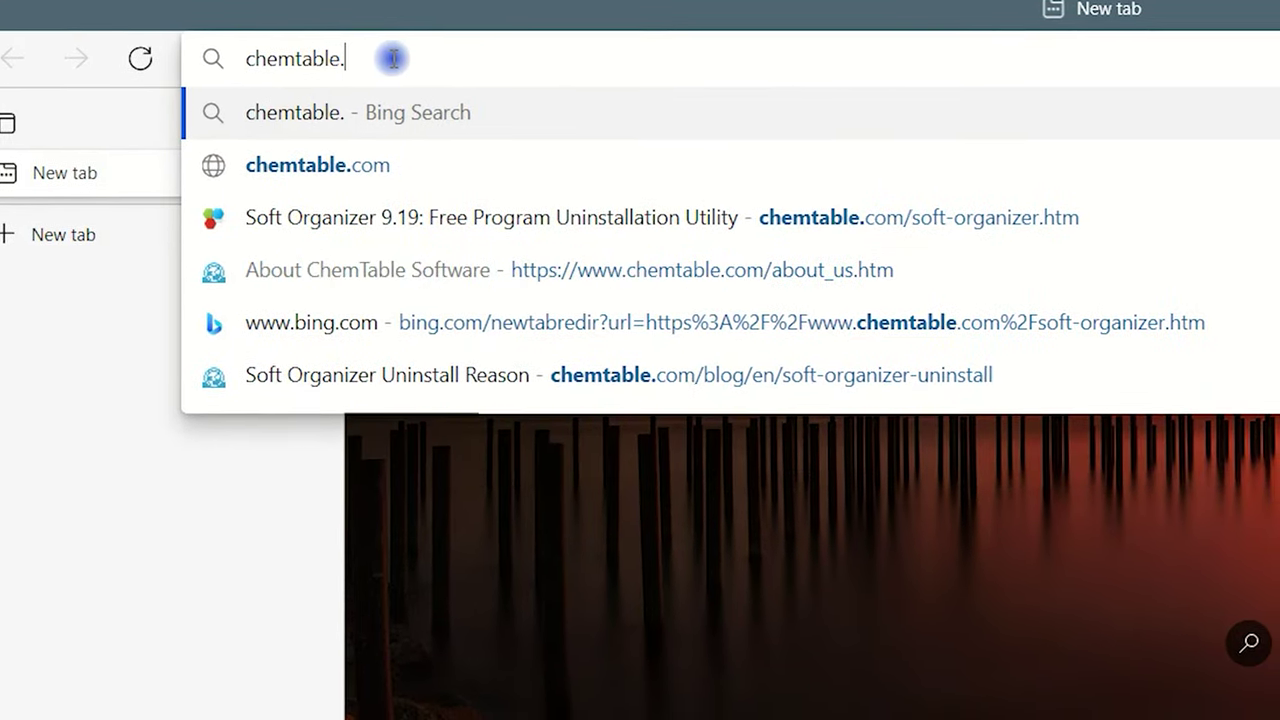
pyautogui.write('com')
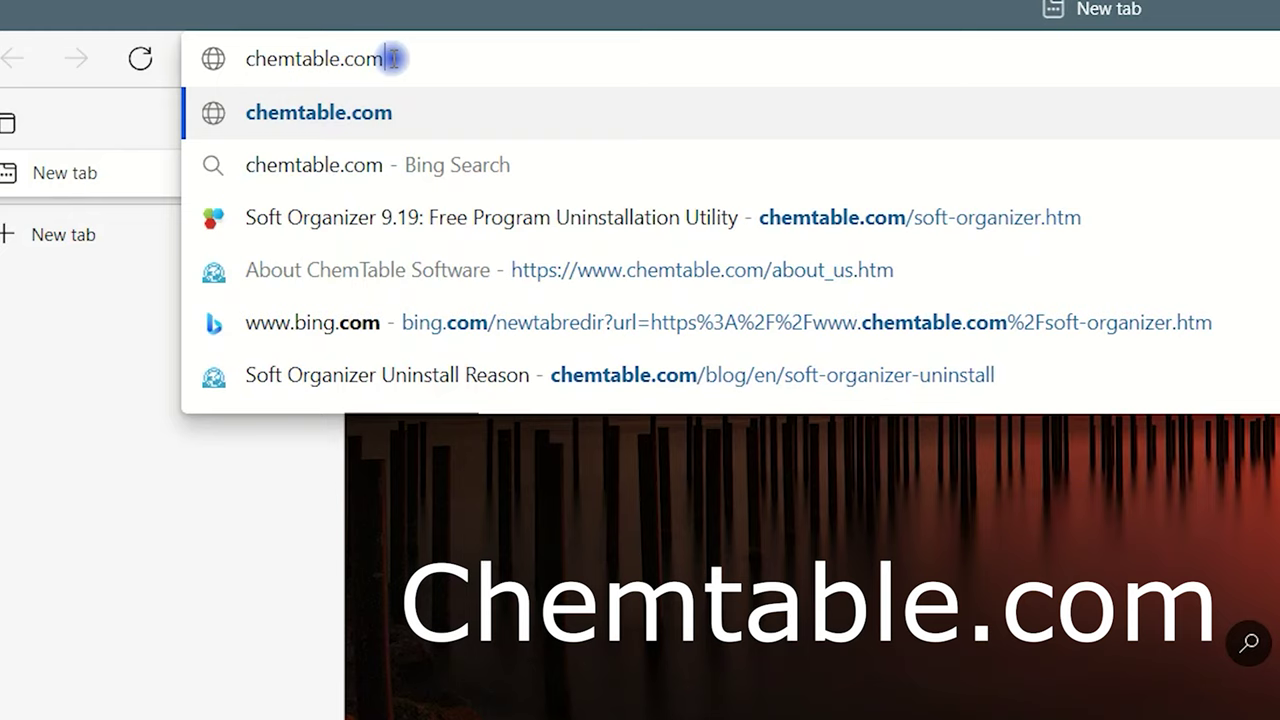
pyautogui.press('Return')
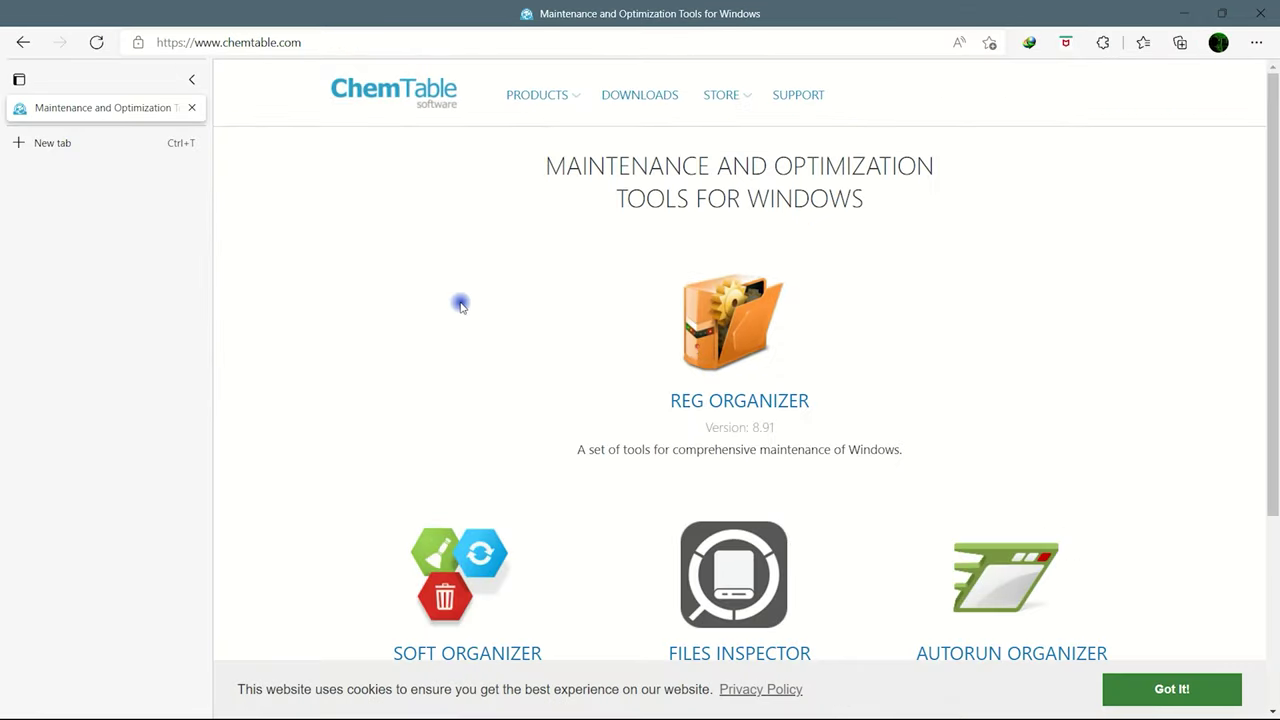
# Download soft-organizer-setup.exe from the Soft Organizer product page.
pyautogui.scroll(-3, 450, 330)
pyautogui.click(484, 378)
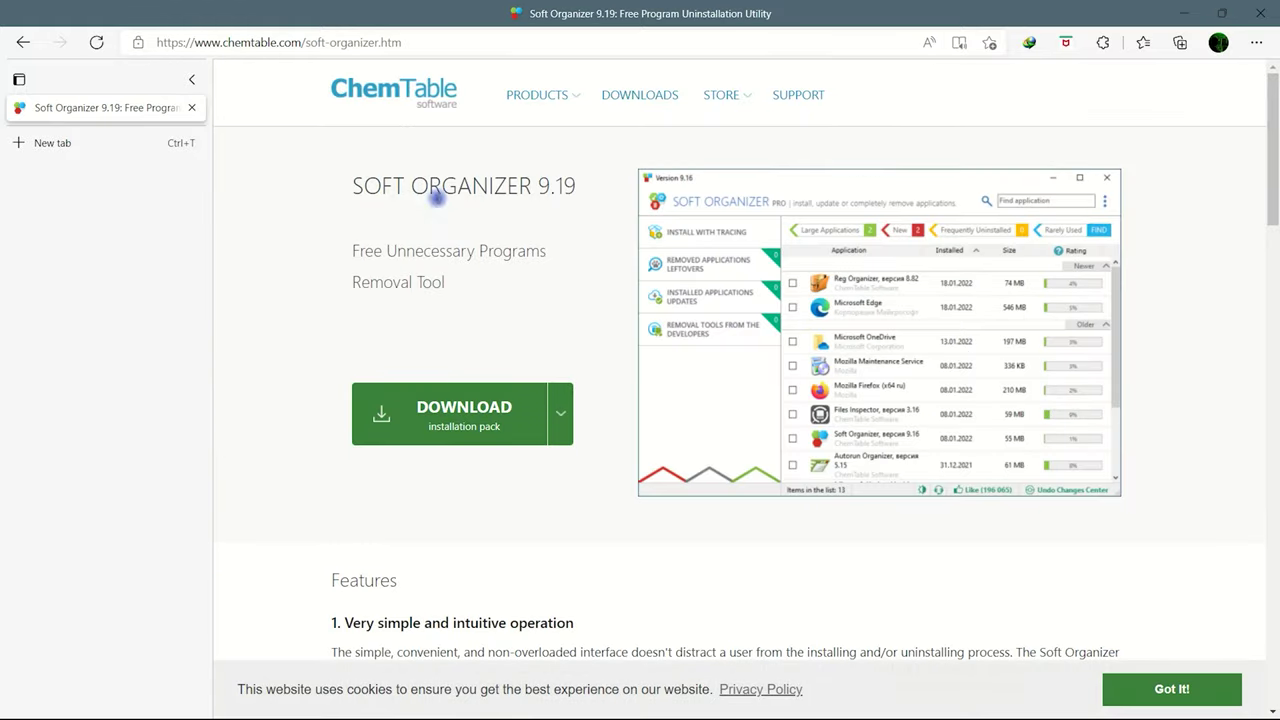
pyautogui.click(480, 427)
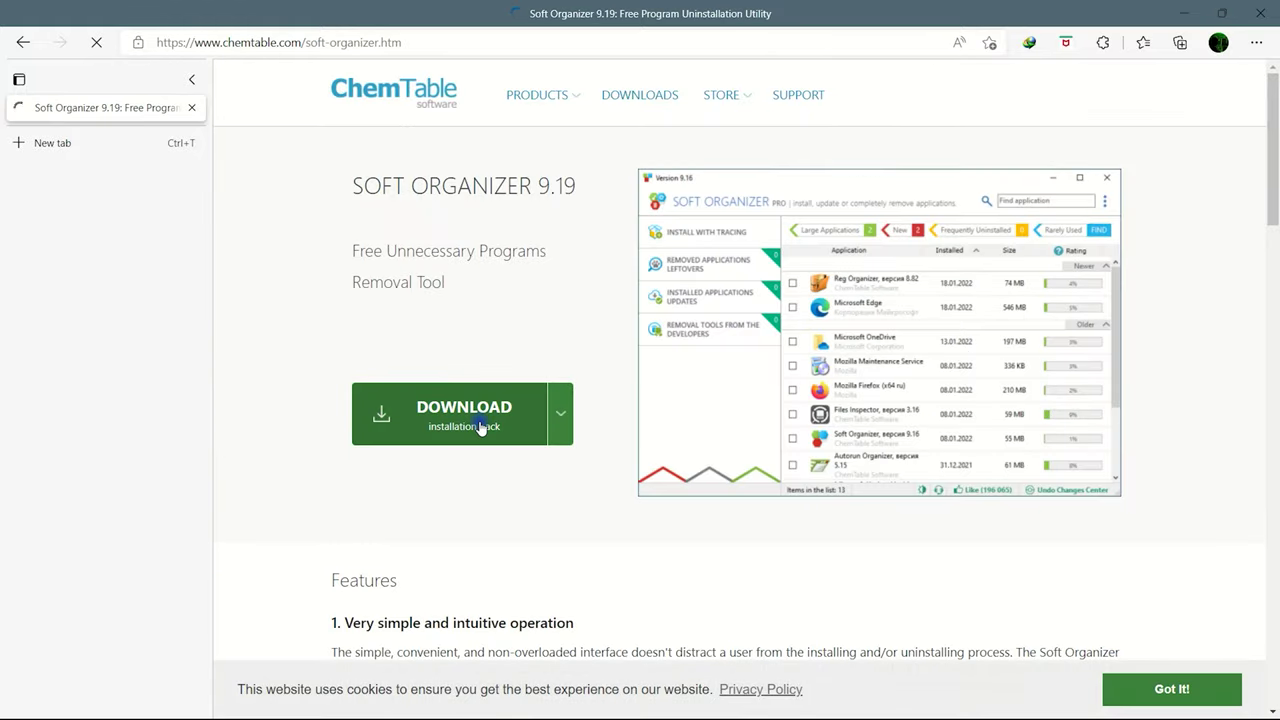
pyautogui.click(629, 441)
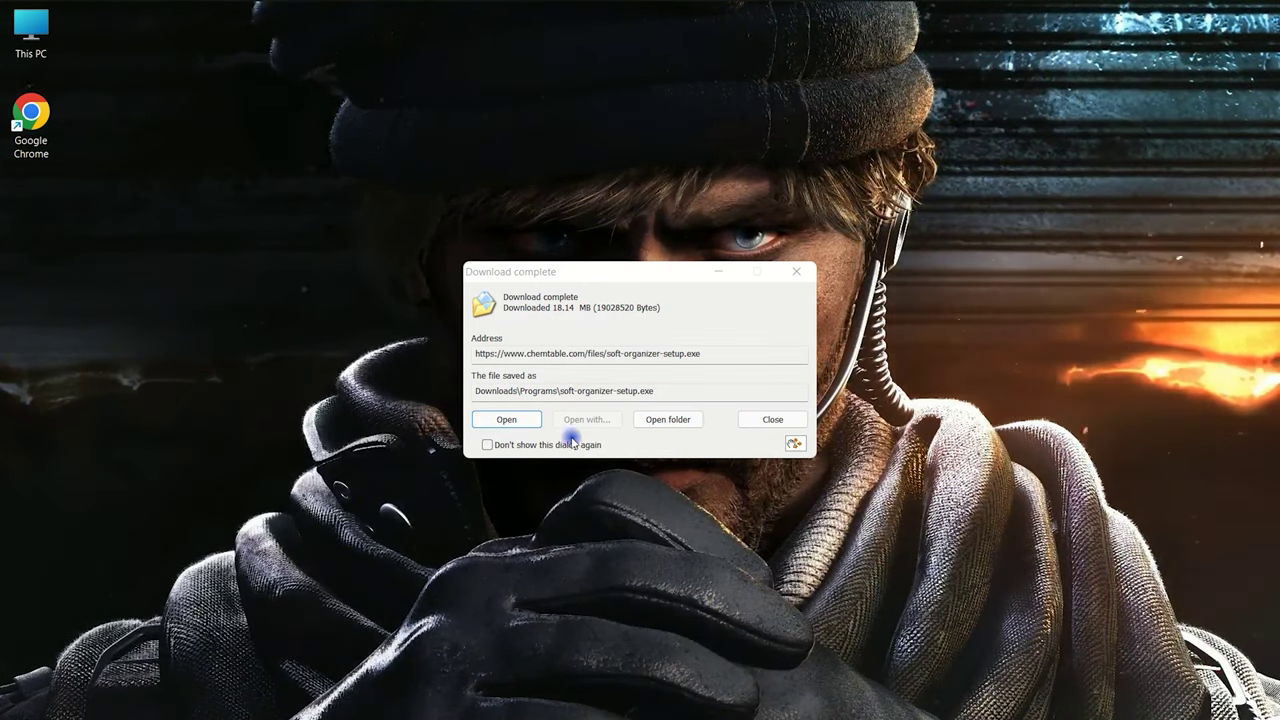
# Run soft-organizer-setup.exe and complete the wizard, accepting the license, to launch Soft Organizer 9.19.
pyautogui.click(508, 418)
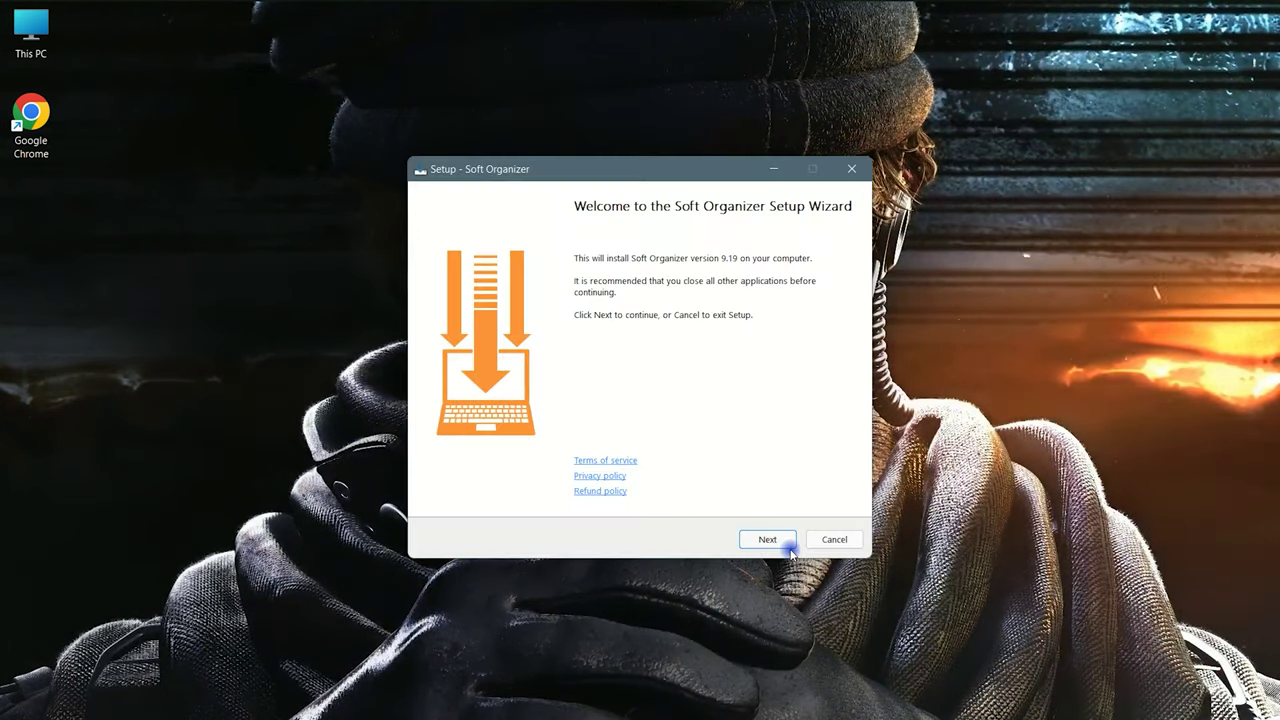
pyautogui.click(766, 538)
pyautogui.click(470, 485)
pyautogui.click(760, 539)
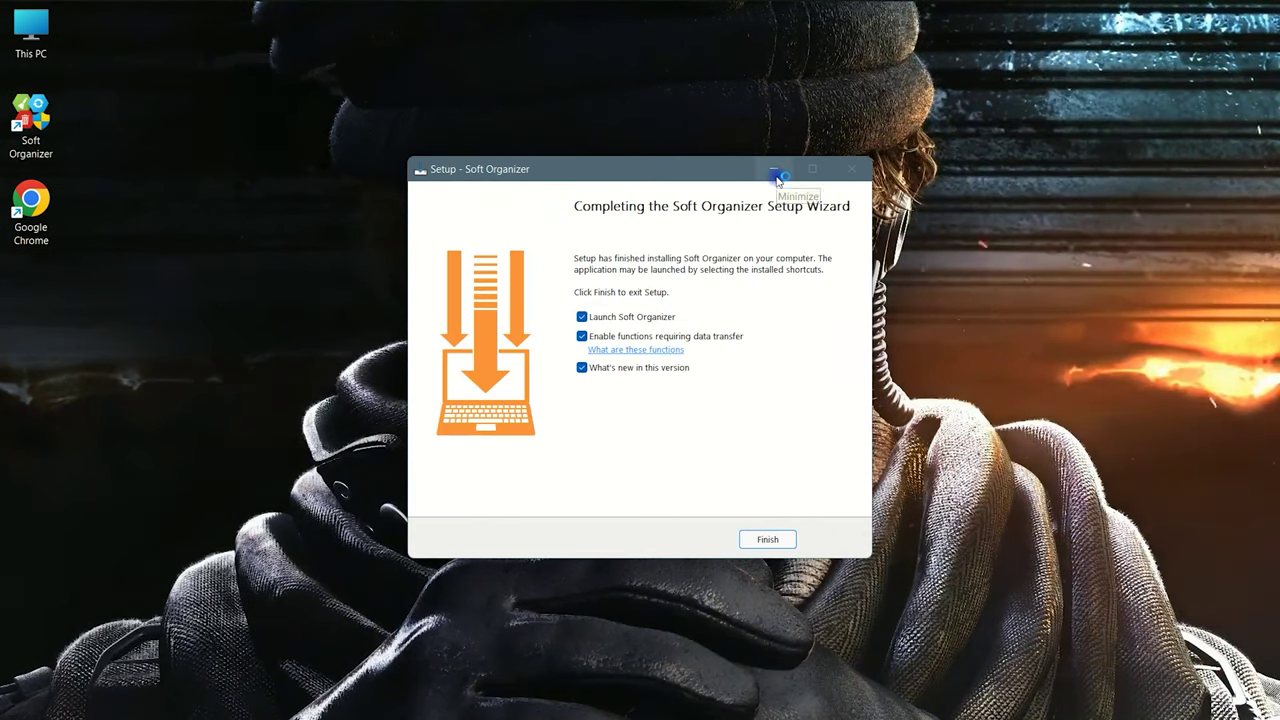
pyautogui.press('Return')
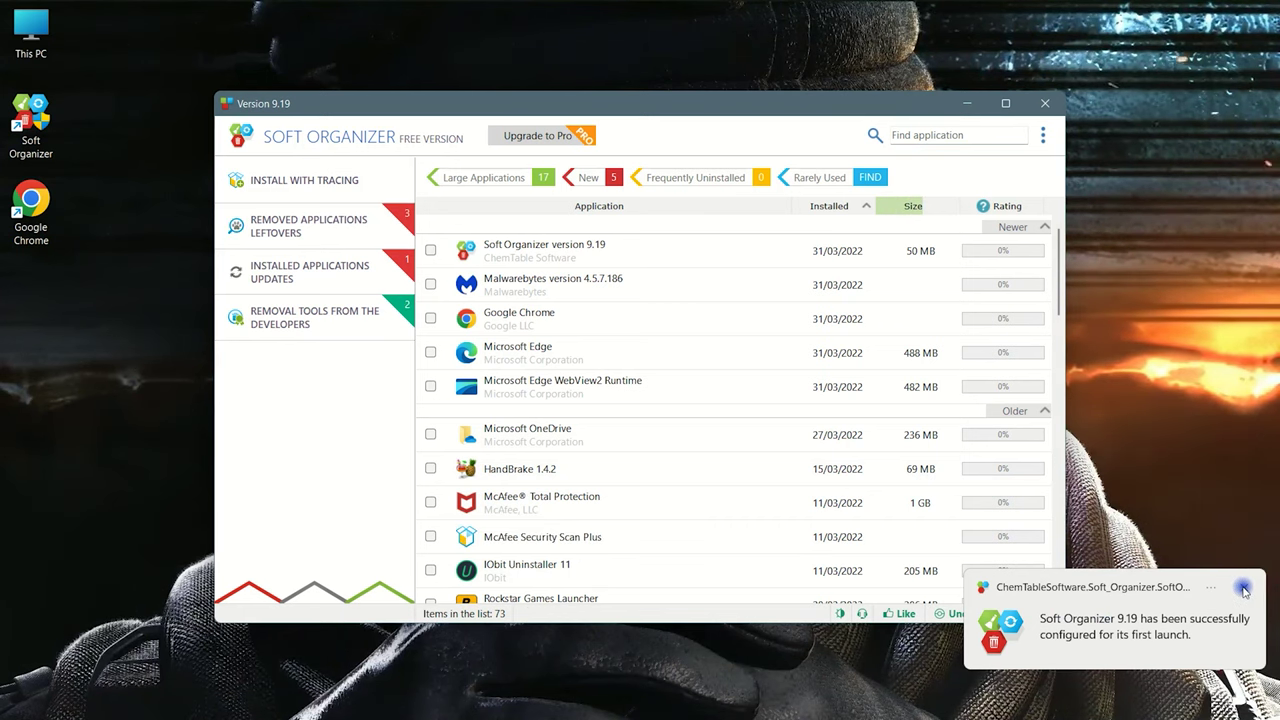
# Dismiss the first-launch notice, select Google Chrome in the list, and uninstall it.
pyautogui.click(1248, 584)
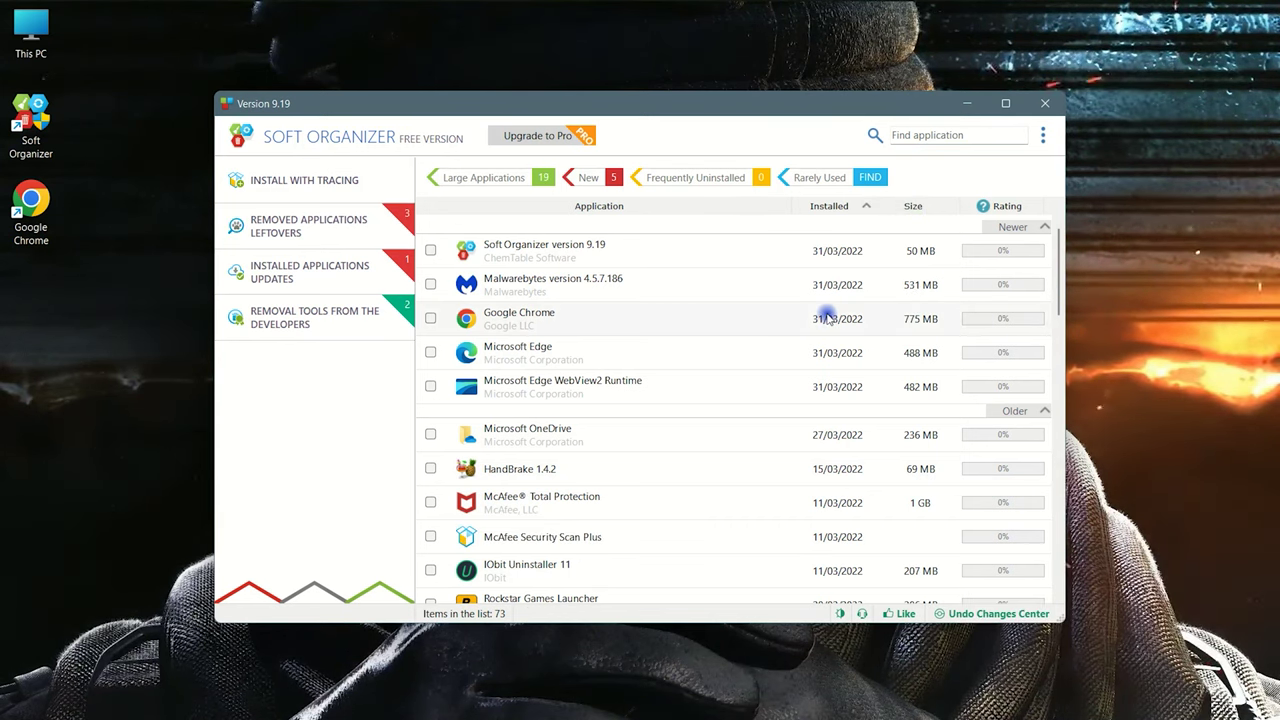
pyautogui.scroll(-1, 637, 318)
pyautogui.click(428, 273)
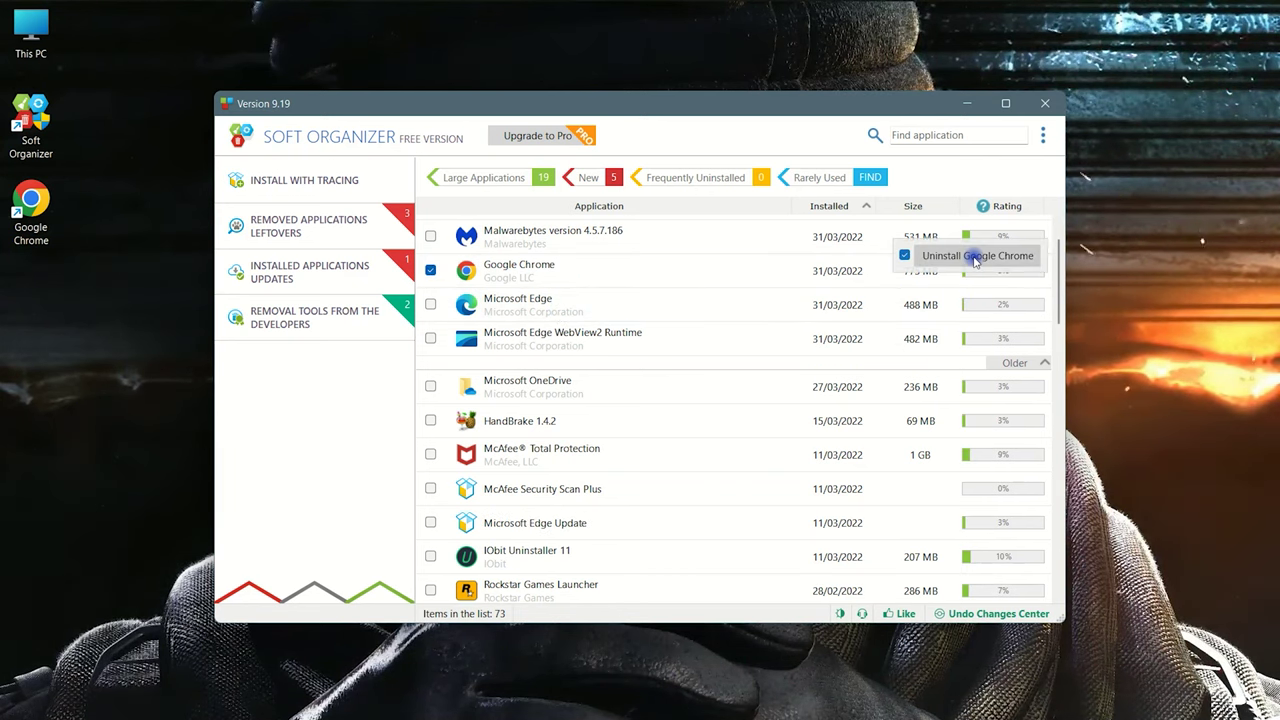
pyautogui.click(975, 258)
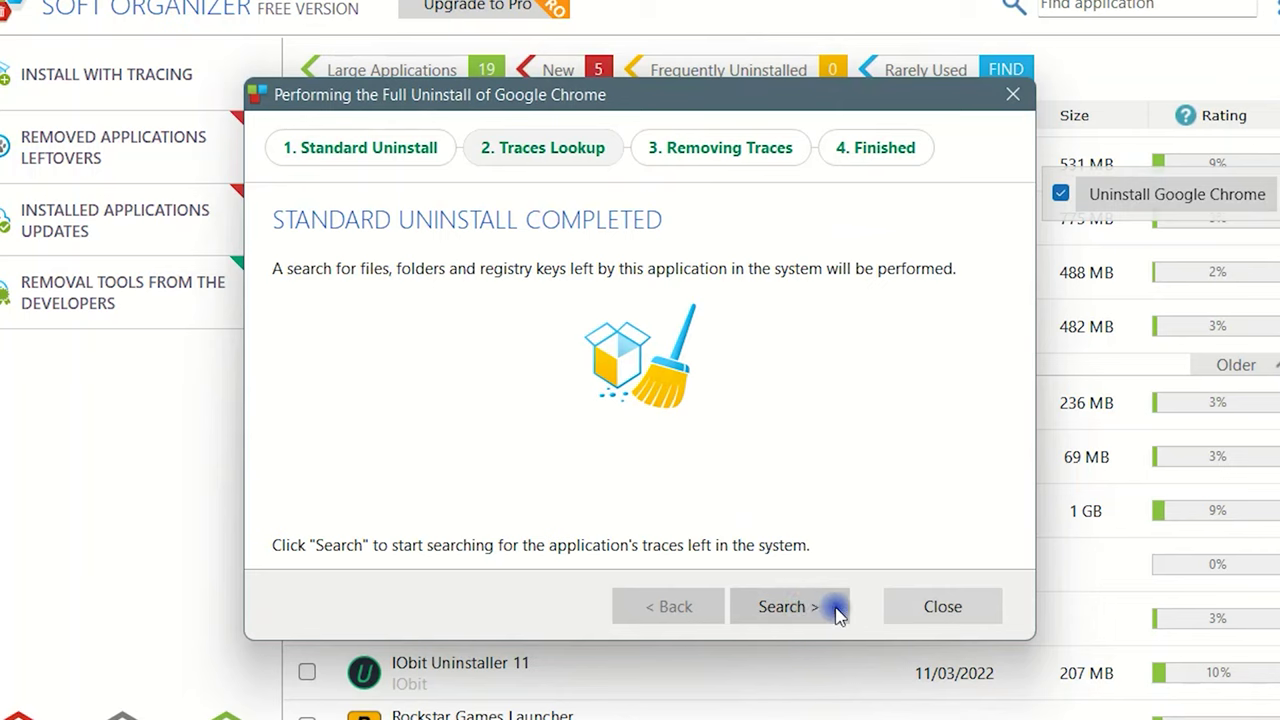
# Find and remove Chrome's 1,847 leftover traces, freeing 775 MB.
pyautogui.click(838, 612)
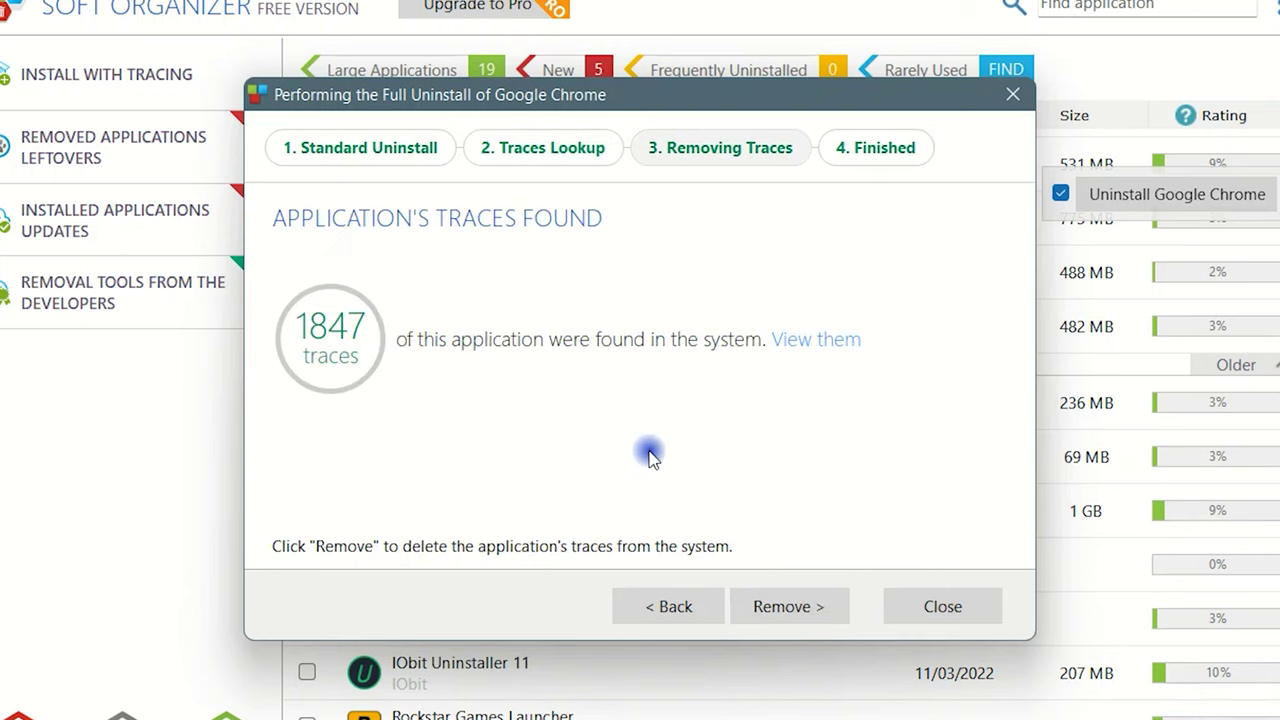
pyautogui.click(790, 607)
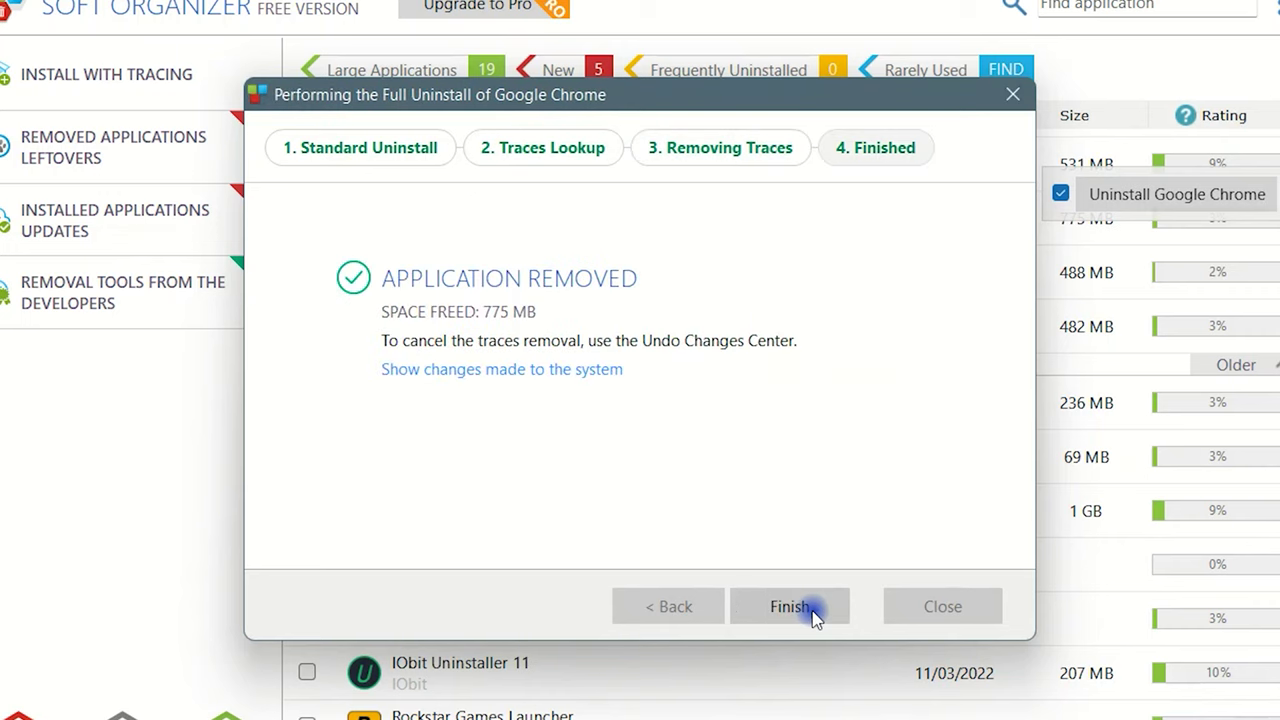
pyautogui.click(810, 610)
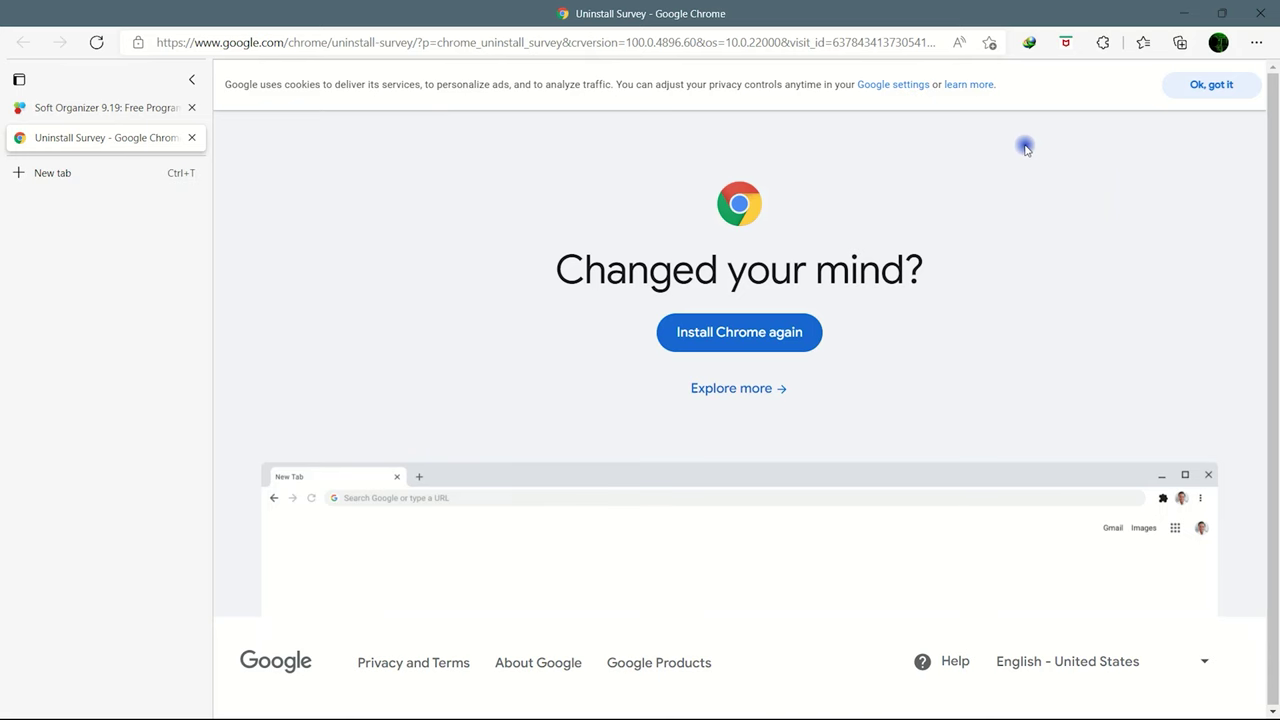
# Download Chrome from the uninstall survey page, accepting the terms, and run its installer.
pyautogui.click(753, 342)
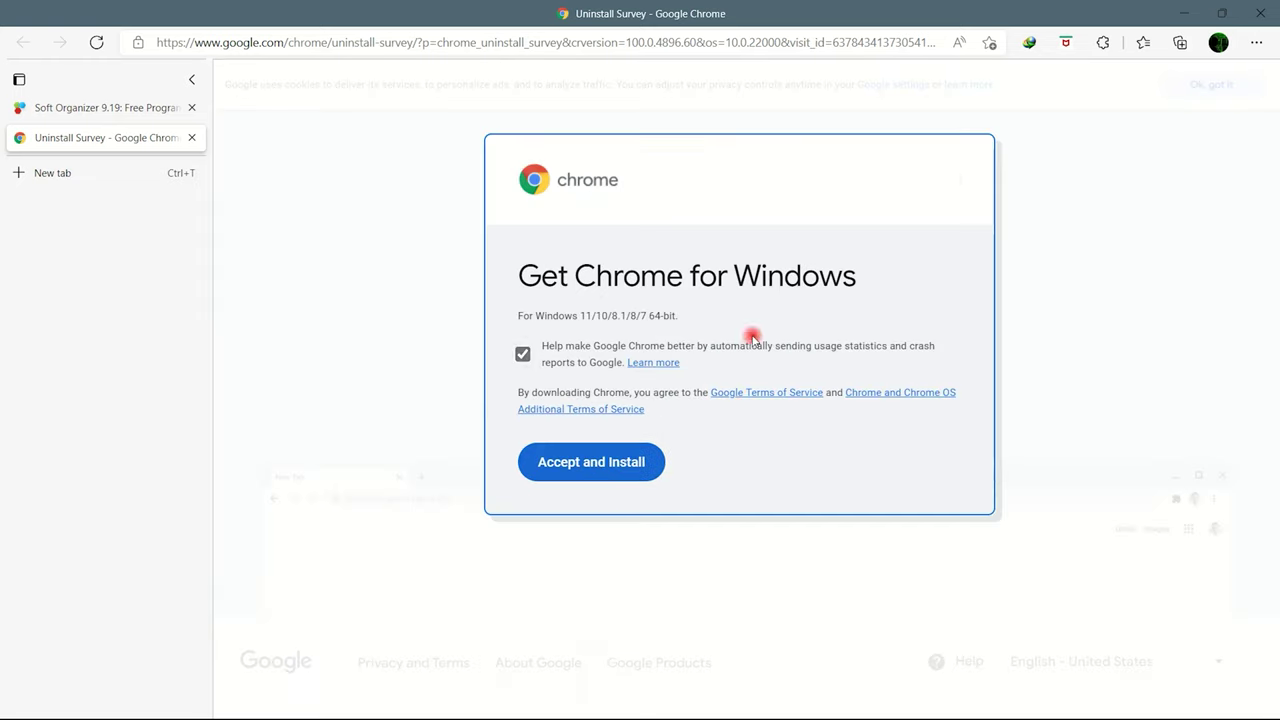
pyautogui.click(643, 475)
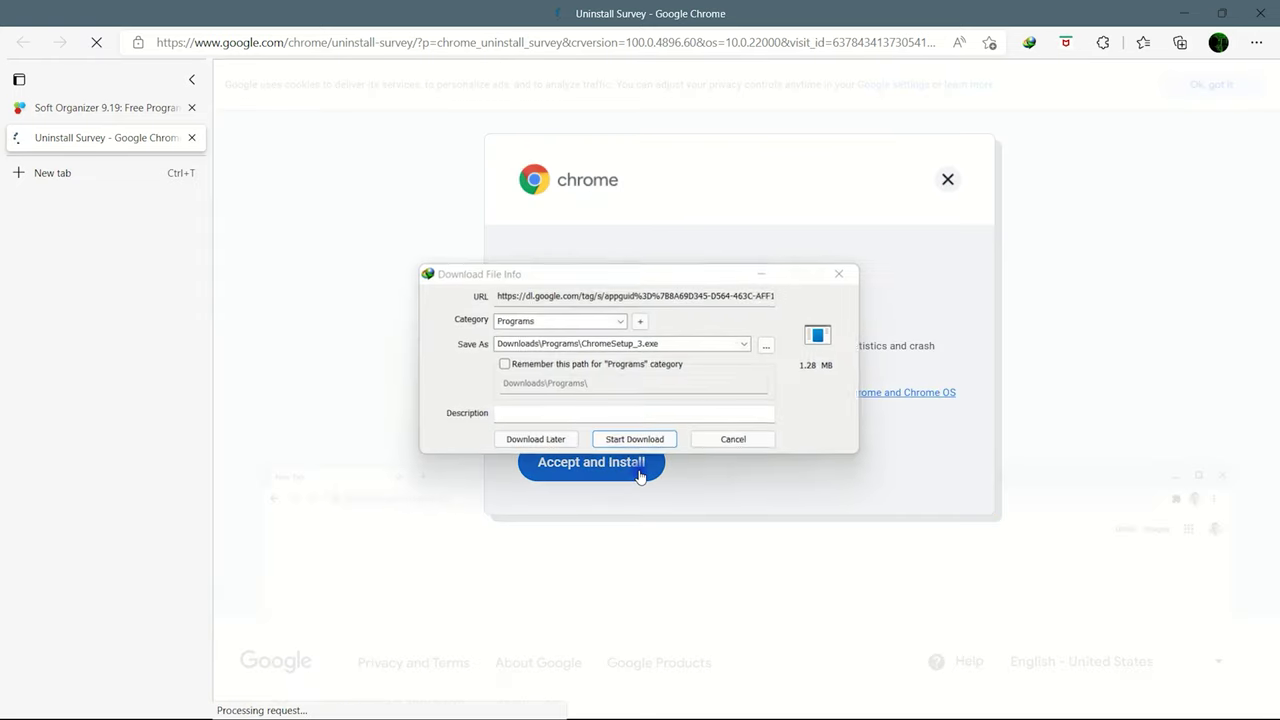
pyautogui.click(649, 432)
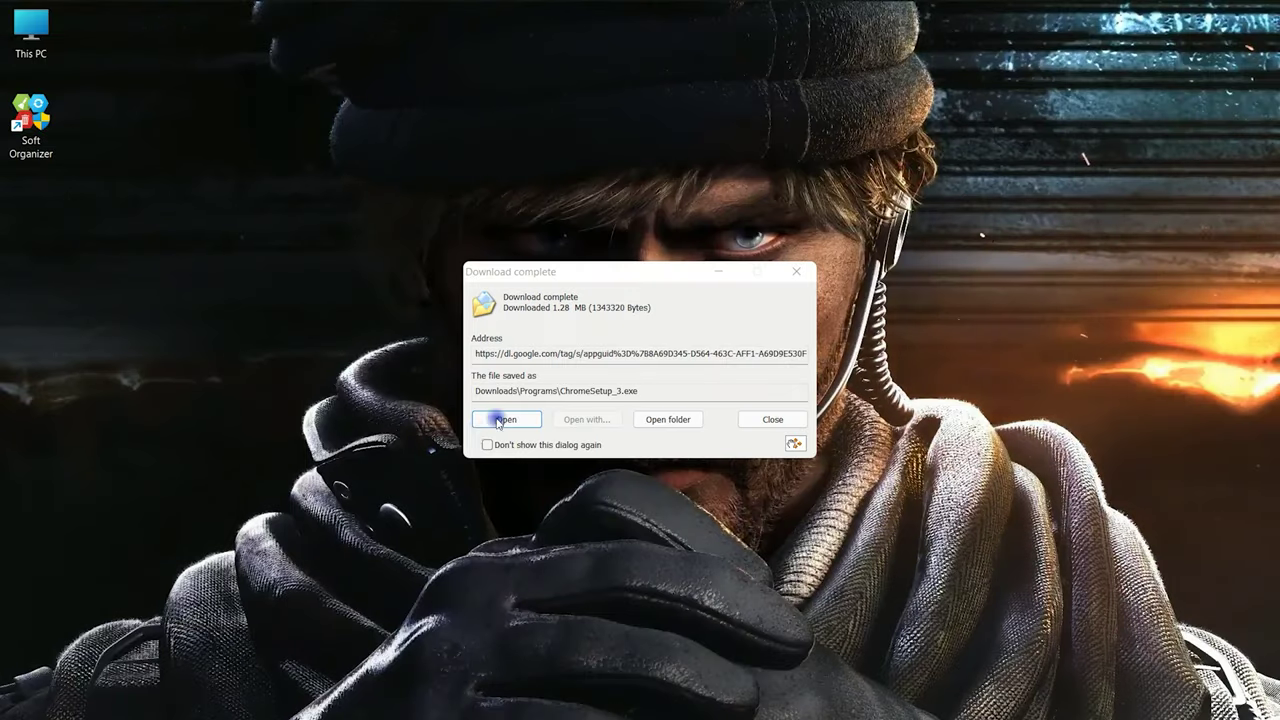
pyautogui.click(502, 418)
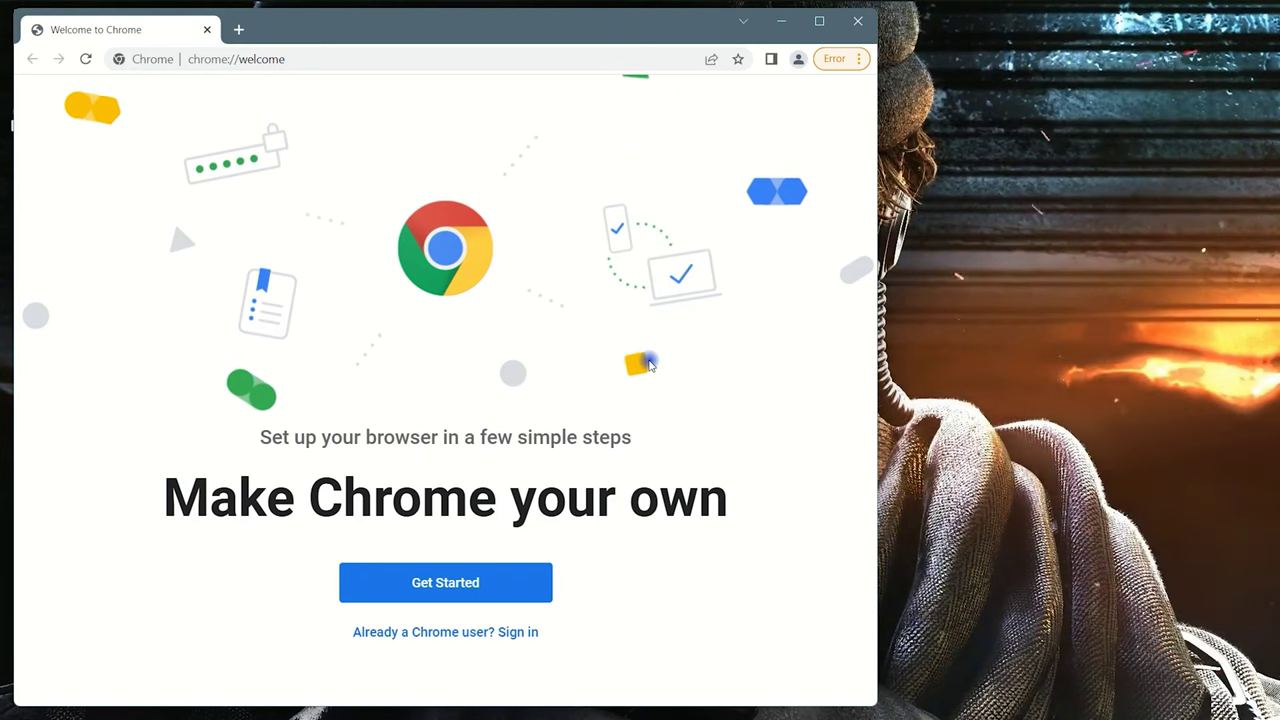
# Finish Chrome's welcome setup with the Earth background, no default browser or sync, then close Chrome.
pyautogui.click(477, 569)
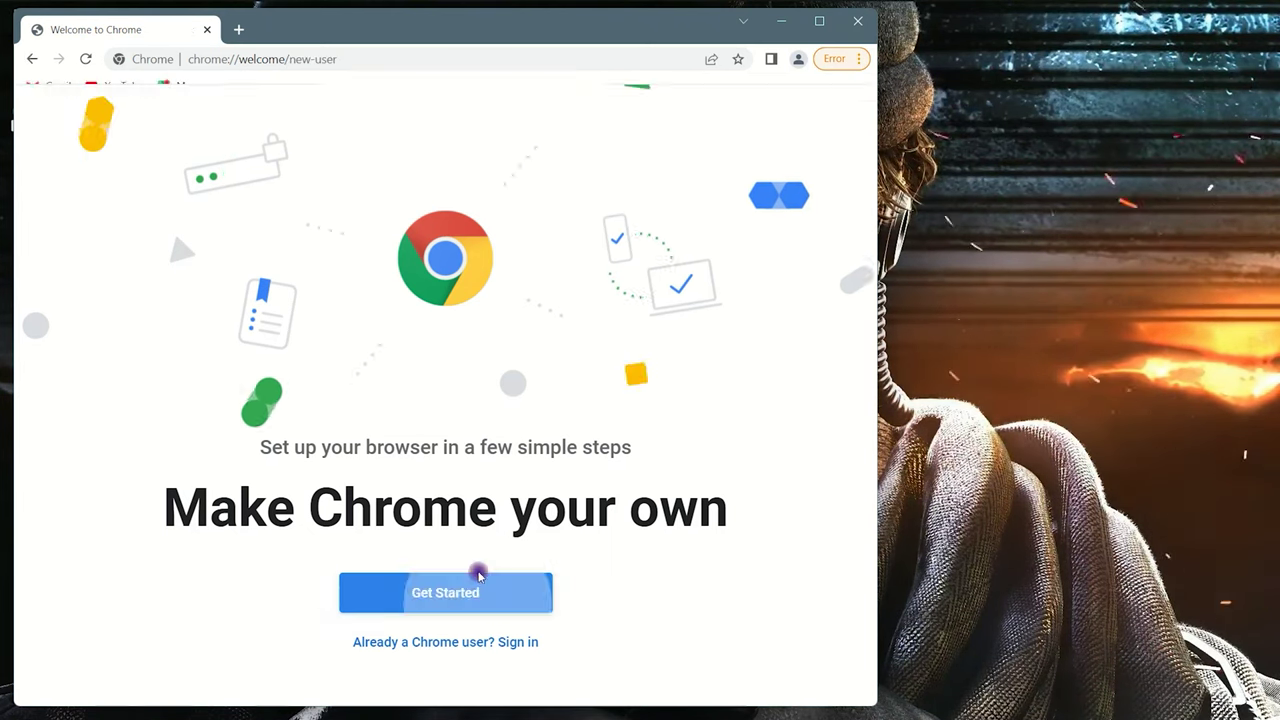
pyautogui.click(672, 588)
pyautogui.click(445, 423)
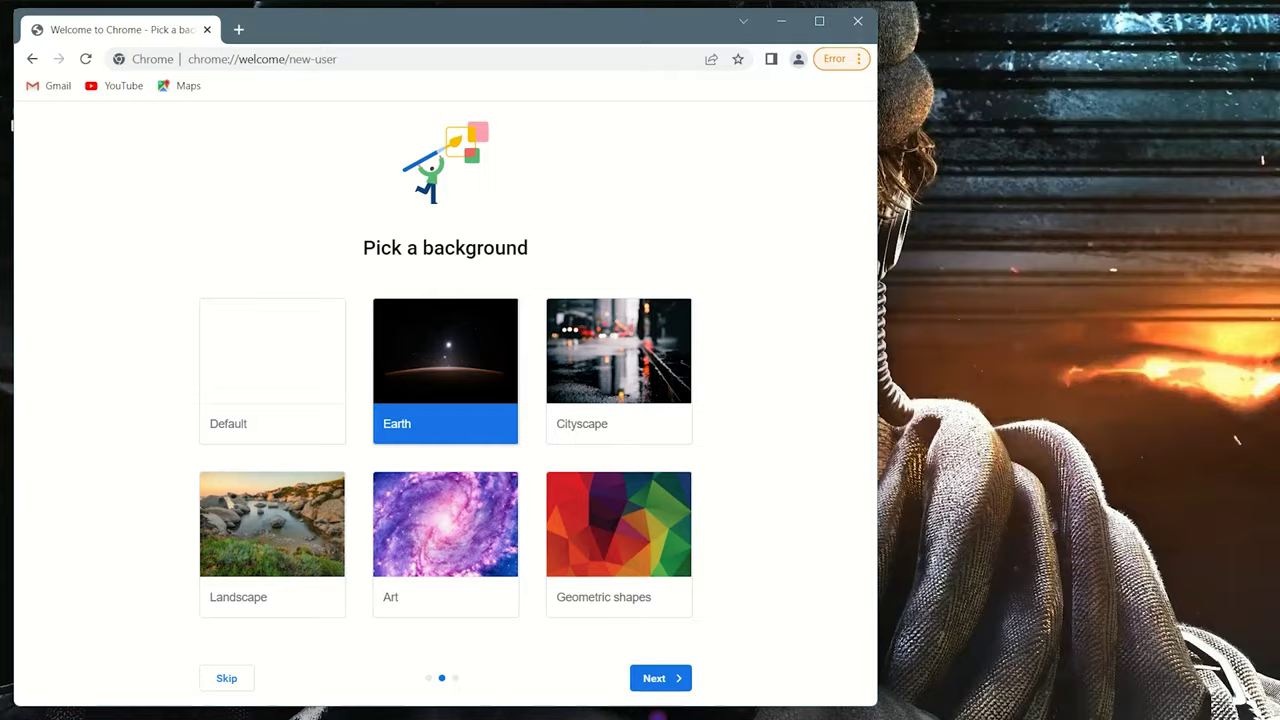
pyautogui.click(668, 676)
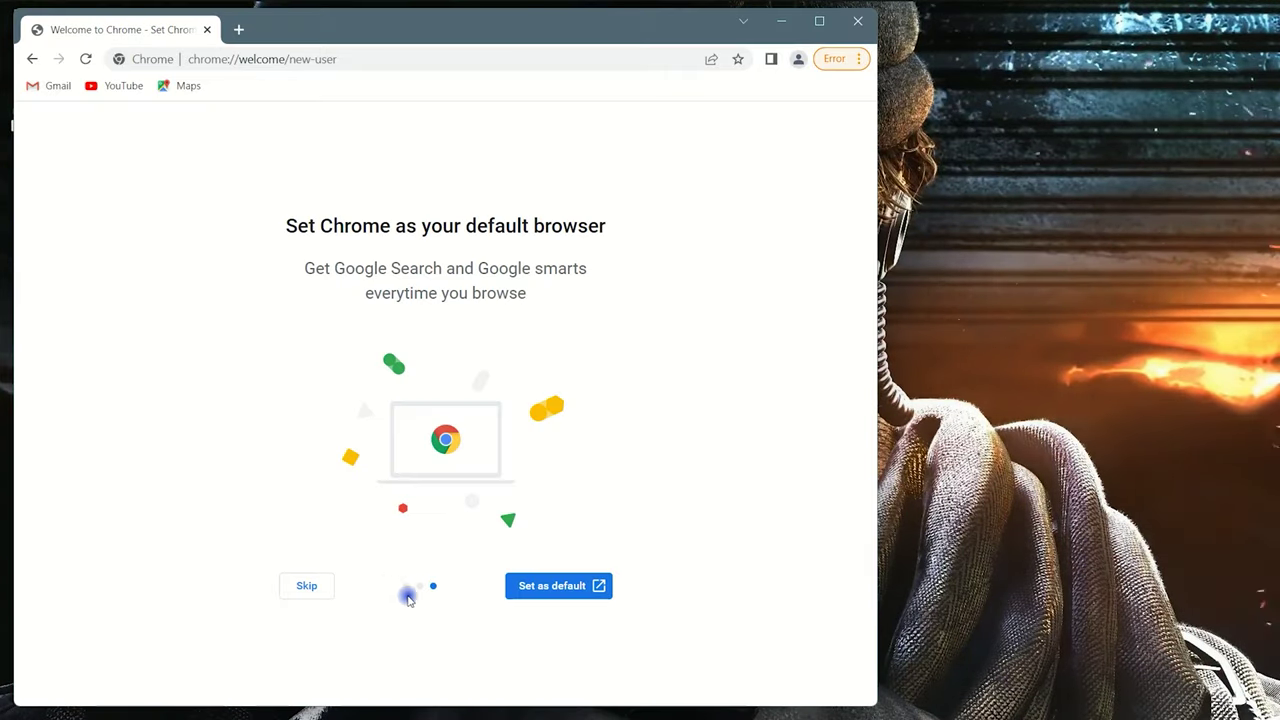
pyautogui.click(306, 586)
pyautogui.click(445, 643)
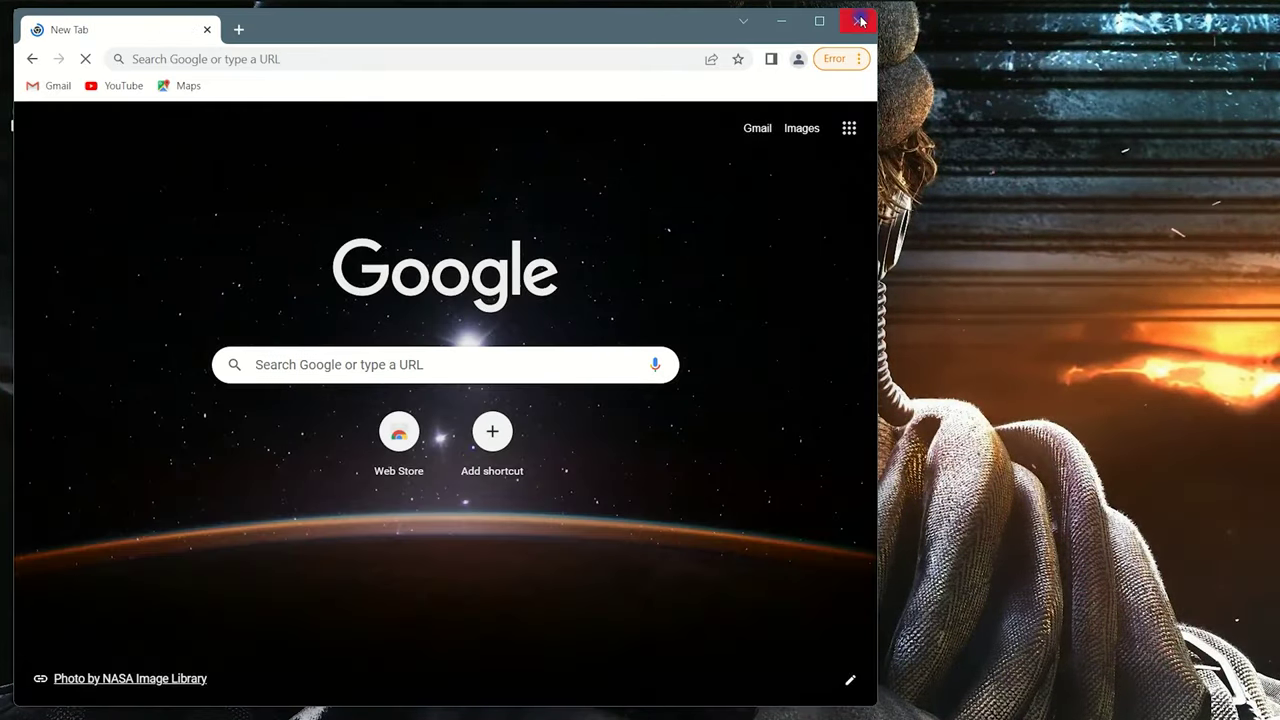
pyautogui.click(861, 20)
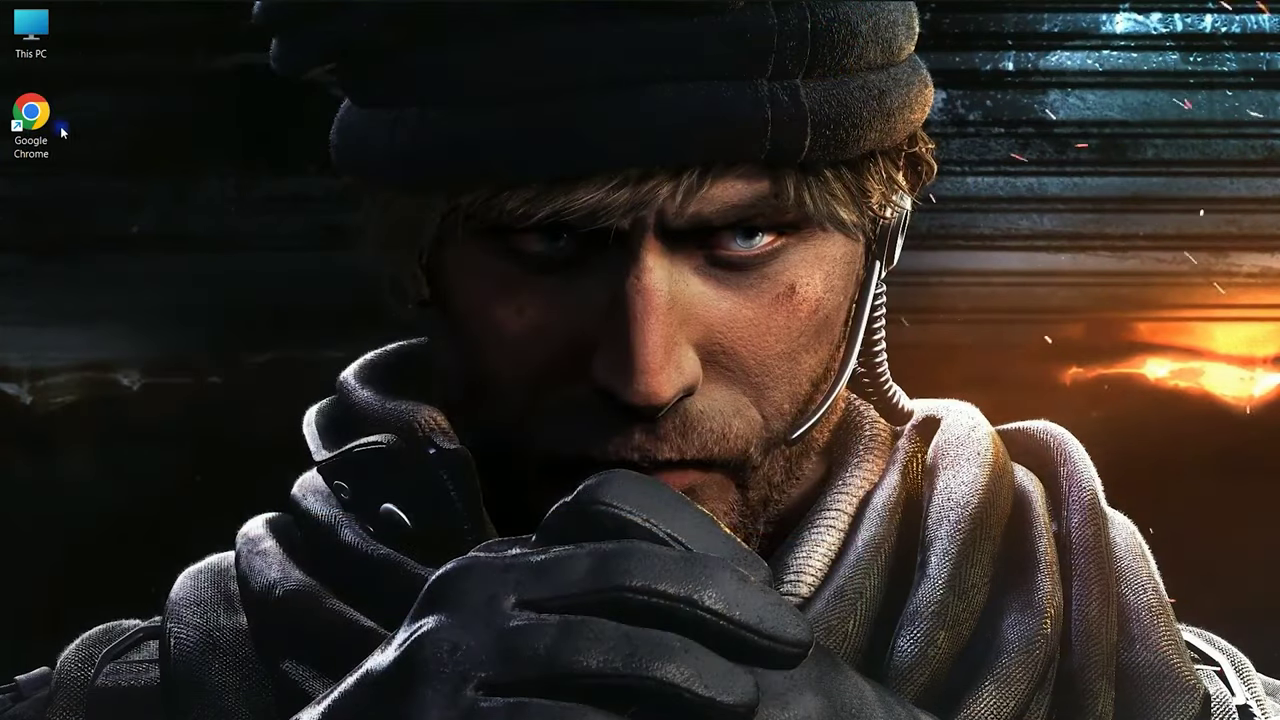